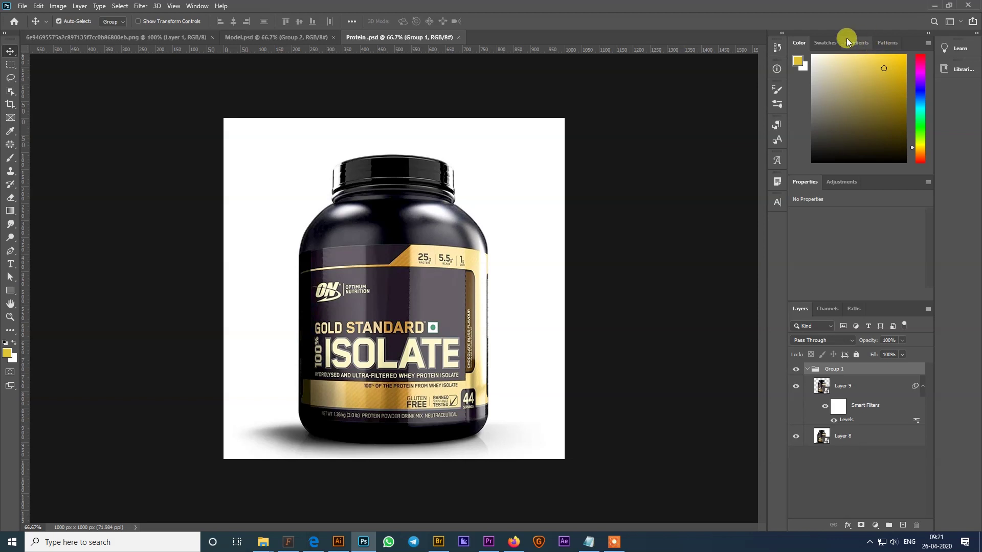
Step: Create a 1500 x 1500 px document at 72 ppi and copy the lunging model group from Model.psd into it
{"action": "key", "text": "ctrl+n"}
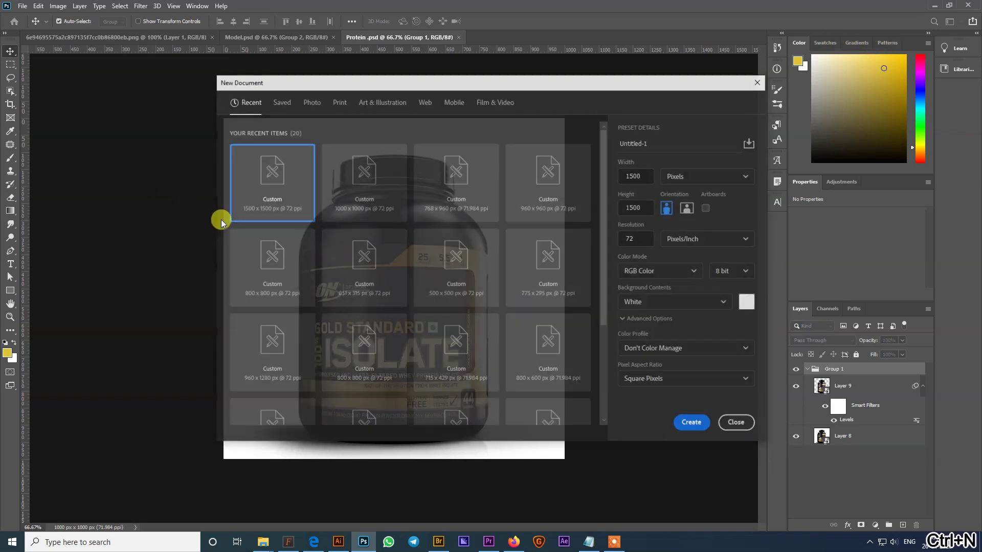
{"action": "left_click", "coordinate": [704, 427]}
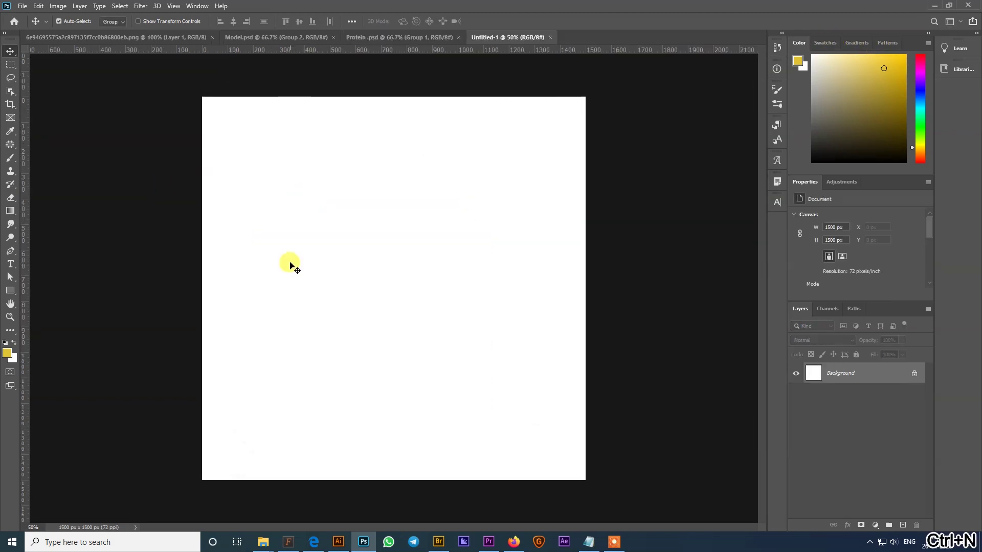
{"action": "left_click", "coordinate": [236, 37]}
{"action": "left_click_drag", "start_coordinate": [308, 239], "coordinate": [346, 261]}
Step: Scale the model group to about 146% and centre it across the canvas
{"action": "key", "text": "ctrl+t"}
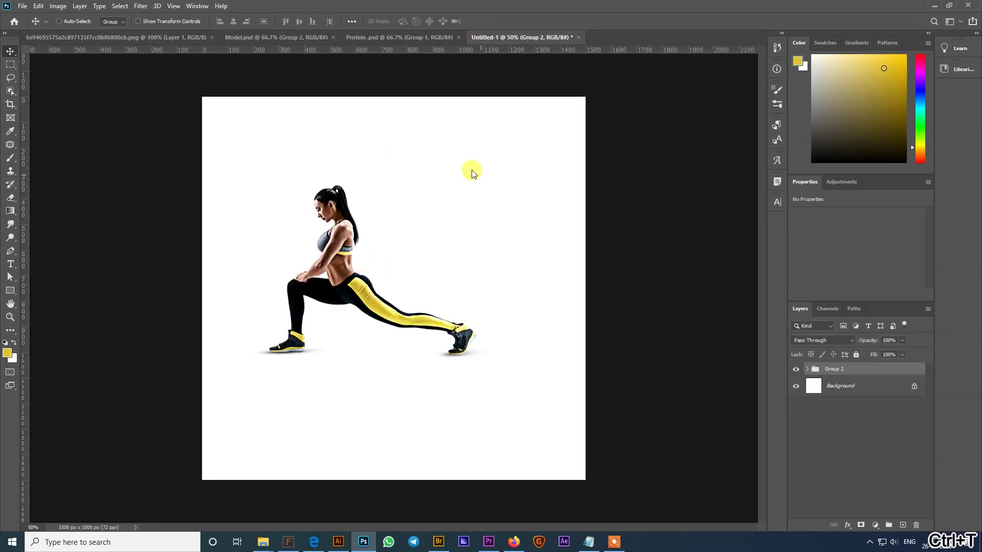
{"action": "left_click", "coordinate": [500, 210]}
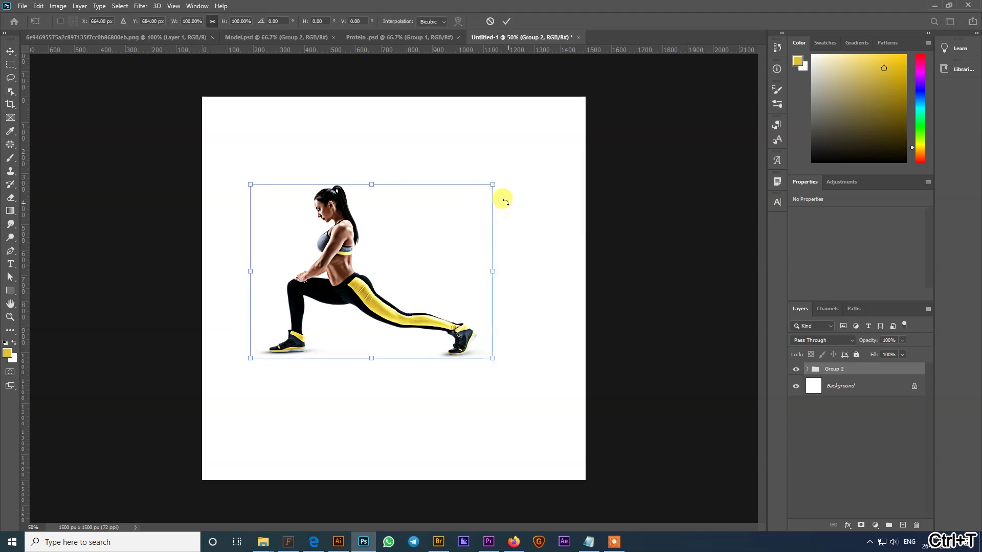
{"action": "left_click_drag", "start_coordinate": [495, 179], "coordinate": [541, 142]}
{"action": "left_click_drag", "start_coordinate": [447, 284], "coordinate": [471, 283]}
{"action": "left_click_drag", "start_coordinate": [570, 147], "coordinate": [575, 147]}
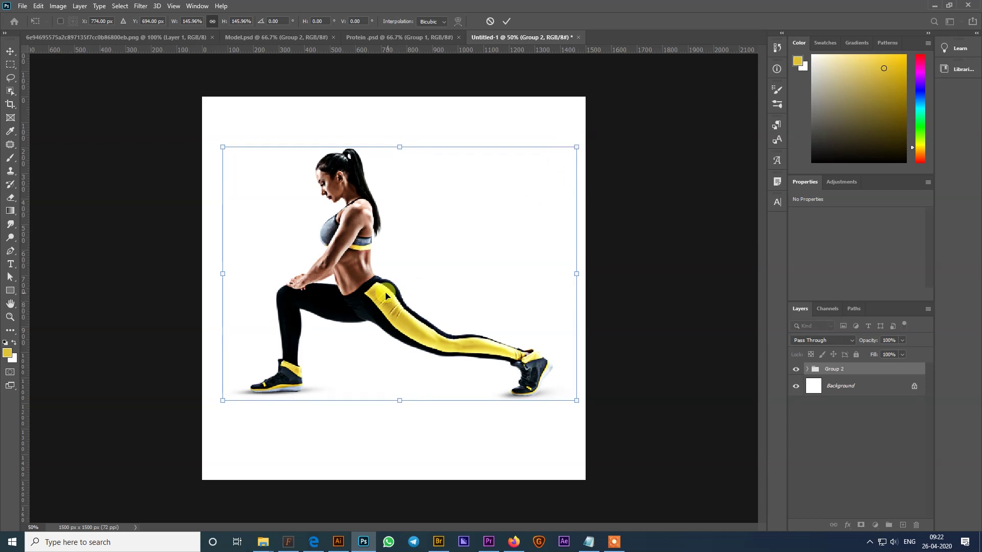
{"action": "key", "text": "Return"}
Step: Bring the protein jar group from Protein.psd into the new composition and free-transform it
{"action": "left_click", "coordinate": [410, 38]}
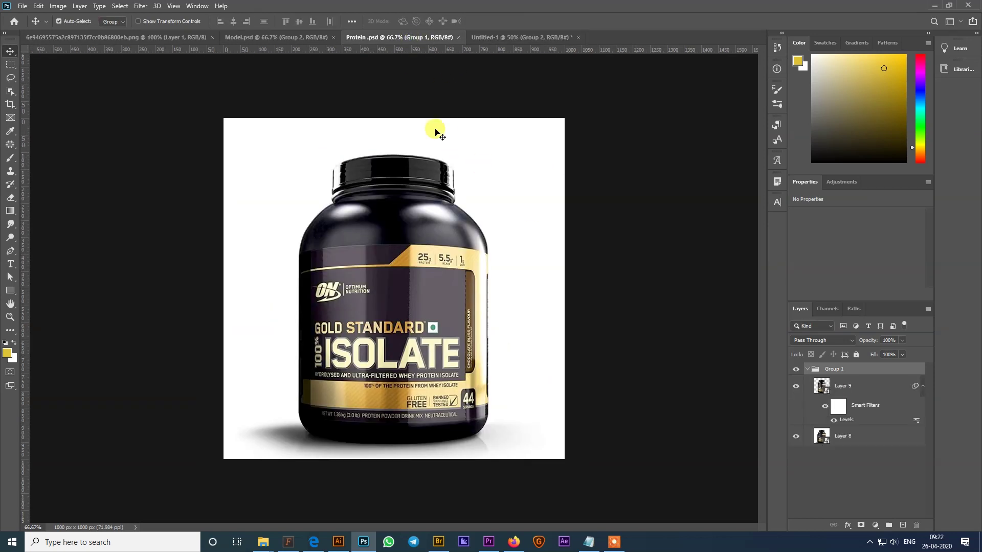
{"action": "left_click", "coordinate": [279, 37]}
{"action": "left_click", "coordinate": [392, 38]}
{"action": "left_click_drag", "start_coordinate": [393, 314], "coordinate": [335, 327]}
{"action": "key", "text": "ctrl+t"}
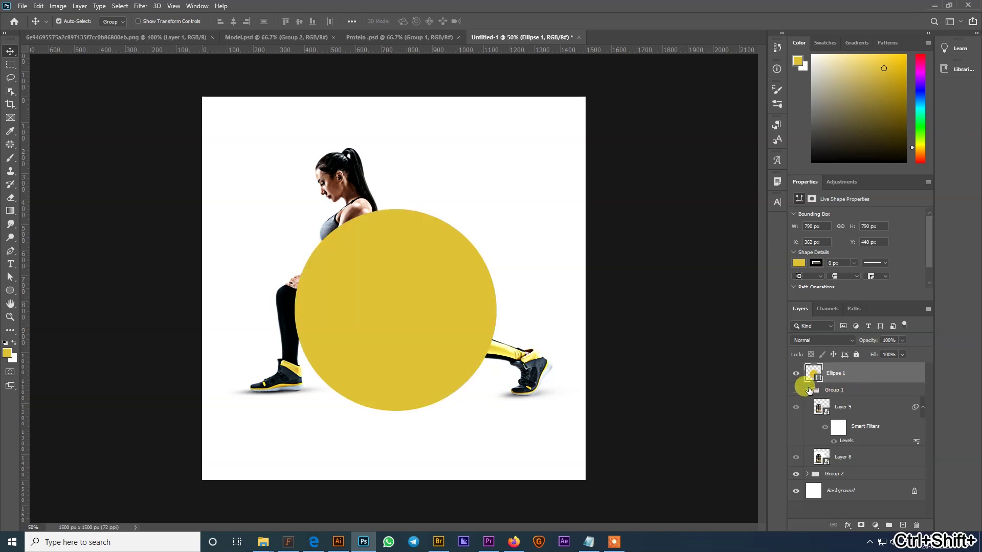
Step: Move the 790 px yellow circle up around the model's torso and send it behind the model
{"action": "left_click", "coordinate": [807, 390]}
{"action": "left_click_drag", "start_coordinate": [390, 307], "coordinate": [364, 290]}
{"action": "key", "text": "ctrl+shift+bracketleft"}
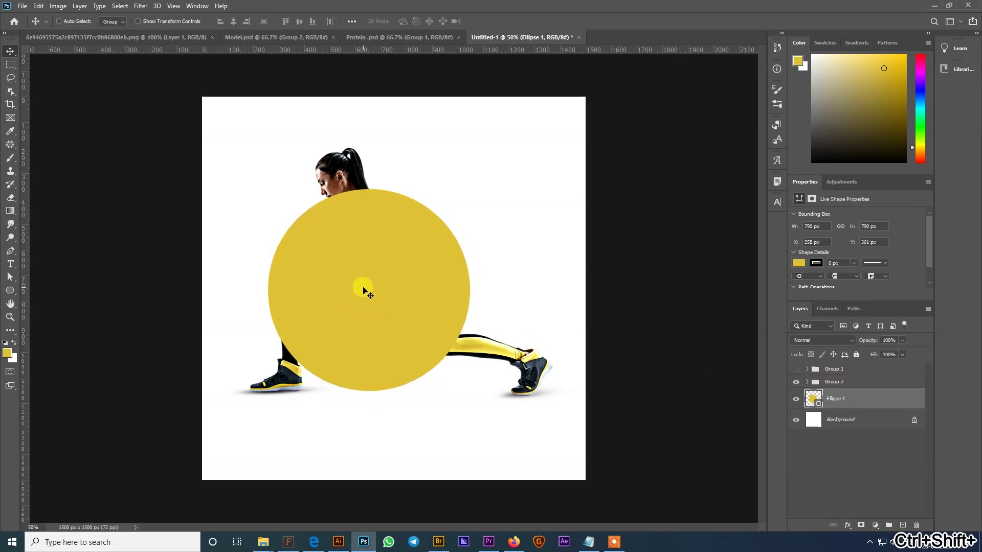
Step: Copy the dumbbell icon from the PNG document, scale it to about 20% and place it near the canvas's upper-left corner
{"action": "left_click", "coordinate": [164, 38]}
{"action": "left_click_drag", "start_coordinate": [384, 248], "coordinate": [241, 124]}
{"action": "key", "text": "ctrl+t"}
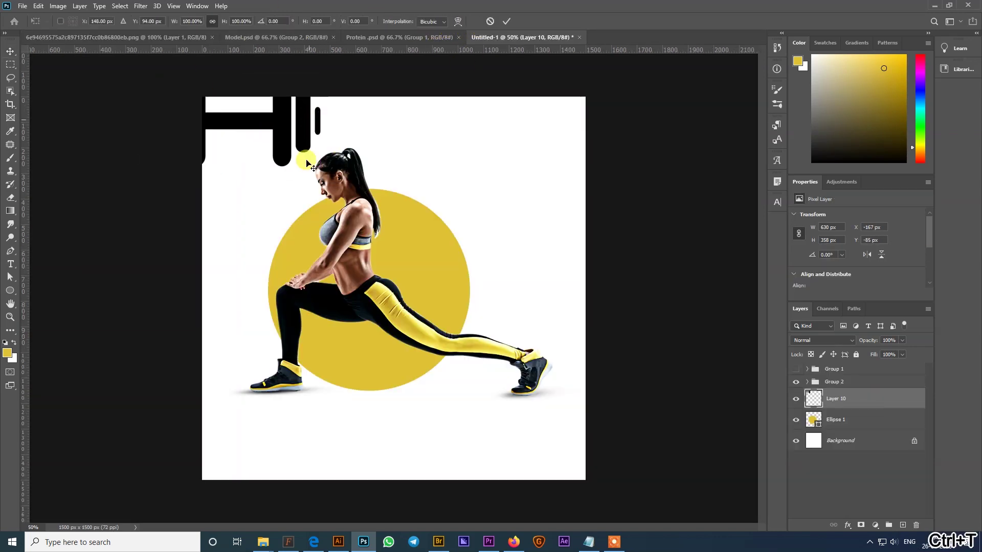
{"action": "left_click_drag", "start_coordinate": [325, 170], "coordinate": [250, 127]}
{"action": "key", "text": "Return"}
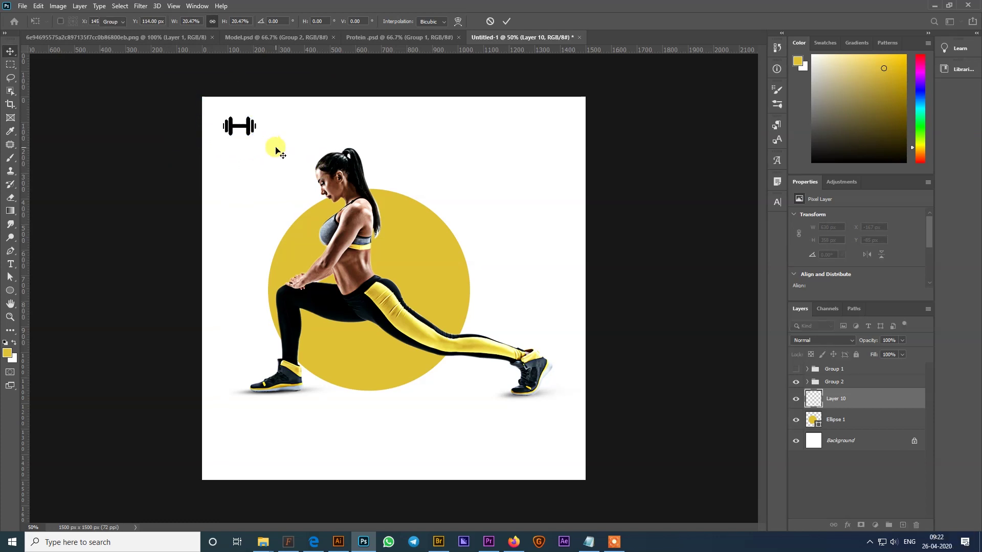
{"action": "left_click", "coordinate": [8, 291]}
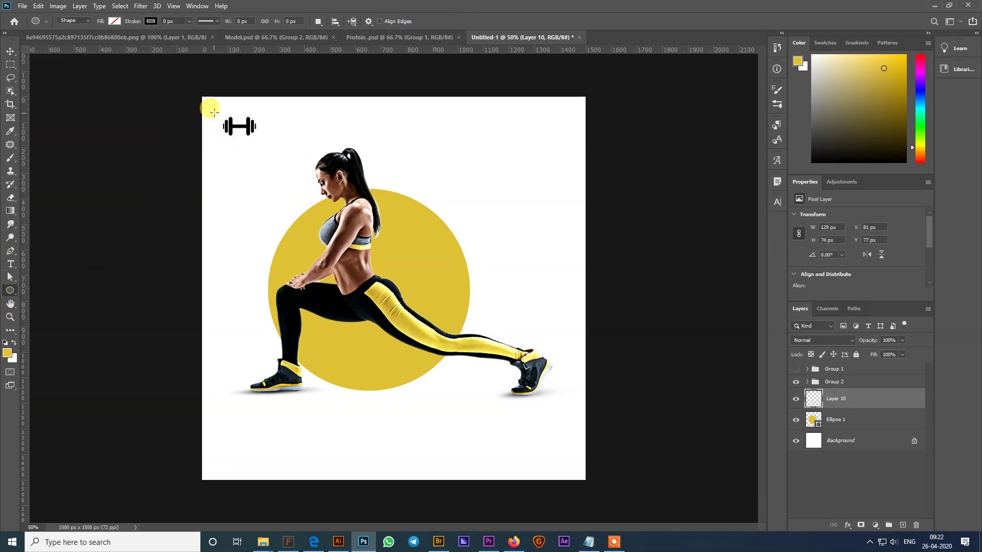
{"action": "left_click_drag", "start_coordinate": [214, 112], "coordinate": [265, 139]}
{"action": "key", "text": "ctrl+z"}
{"action": "key", "text": "v"}
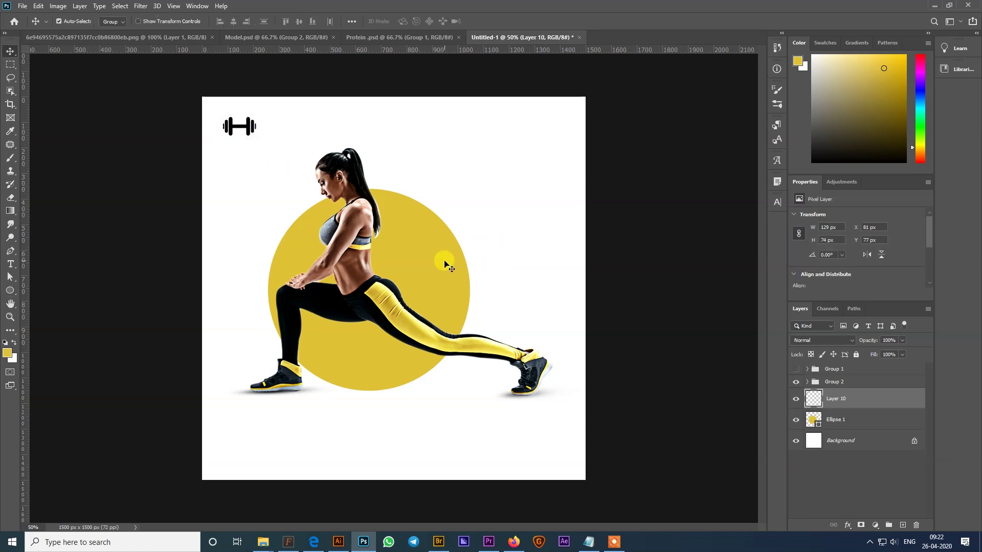
Step: Duplicate the large yellow circle, shrink the copy to about 155 px and place it behind the dumbbell icon
{"action": "left_click", "coordinate": [447, 269], "text": "ctrl"}
{"action": "left_click_drag", "start_coordinate": [443, 283], "coordinate": [468, 221]}
{"action": "key", "text": "ctrl+t"}
{"action": "left_click_drag", "start_coordinate": [313, 323], "coordinate": [306, 173]}
{"action": "key", "text": "Return"}
Step: Nudge the dumbbell icon so it sits centred on the small yellow circle
{"action": "left_click", "coordinate": [220, 124], "text": "ctrl"}
{"action": "left_click", "coordinate": [219, 123], "text": "ctrl"}
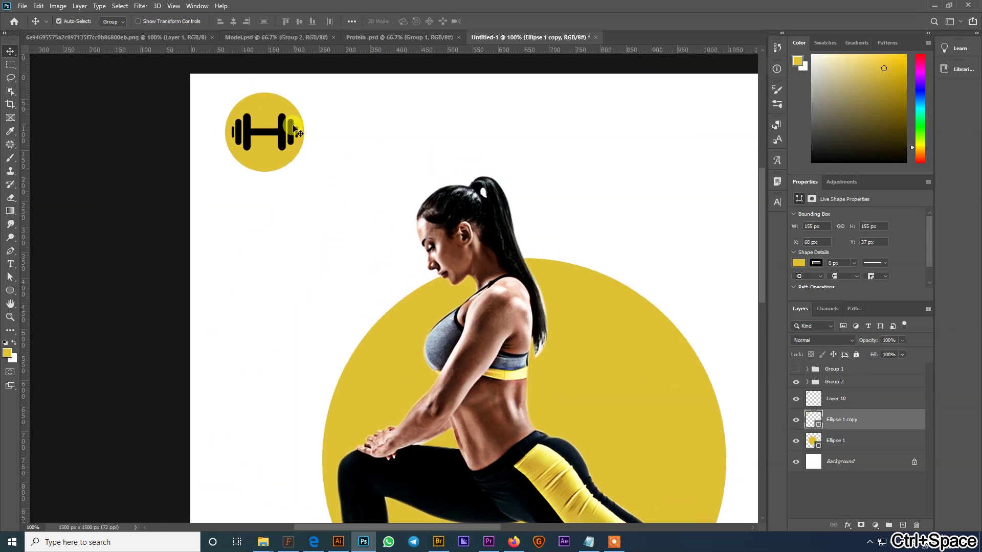
{"action": "left_click_drag", "start_coordinate": [284, 127], "coordinate": [283, 126]}
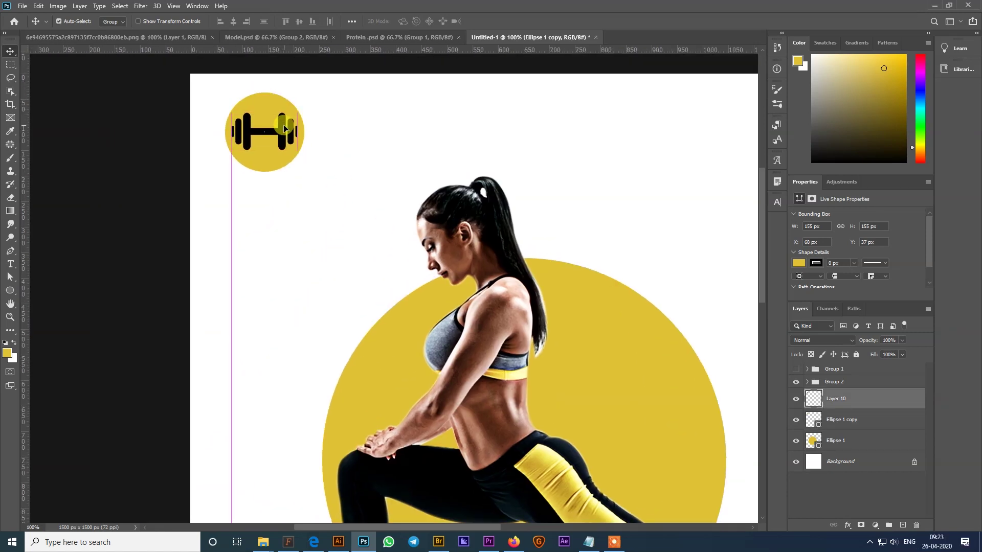
Step: Add a Multiply drop shadow to the dumbbell with 35% opacity, 150° angle, 6 px distance and 0 px size
{"action": "left_click", "coordinate": [855, 394]}
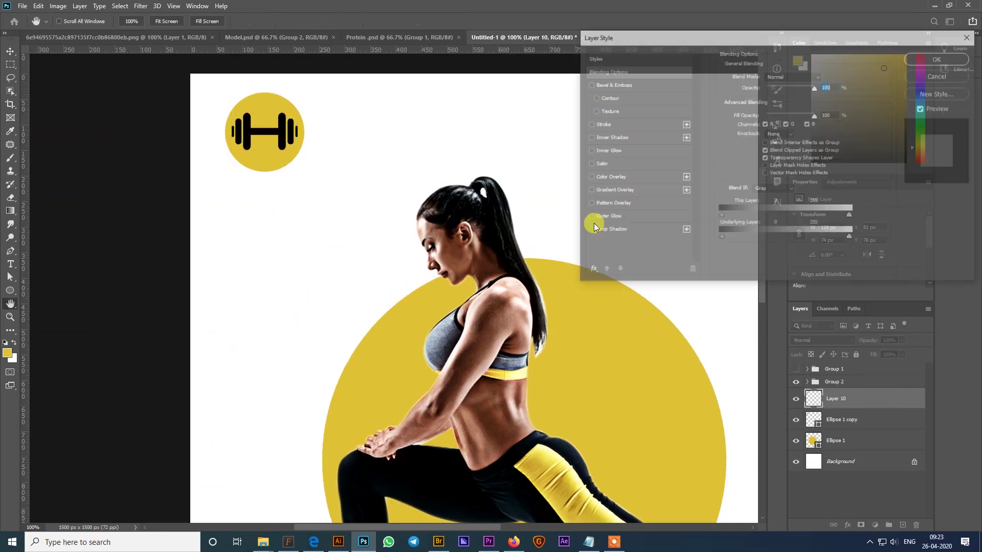
{"action": "left_click", "coordinate": [648, 230]}
{"action": "left_click_drag", "start_coordinate": [269, 154], "coordinate": [274, 148]}
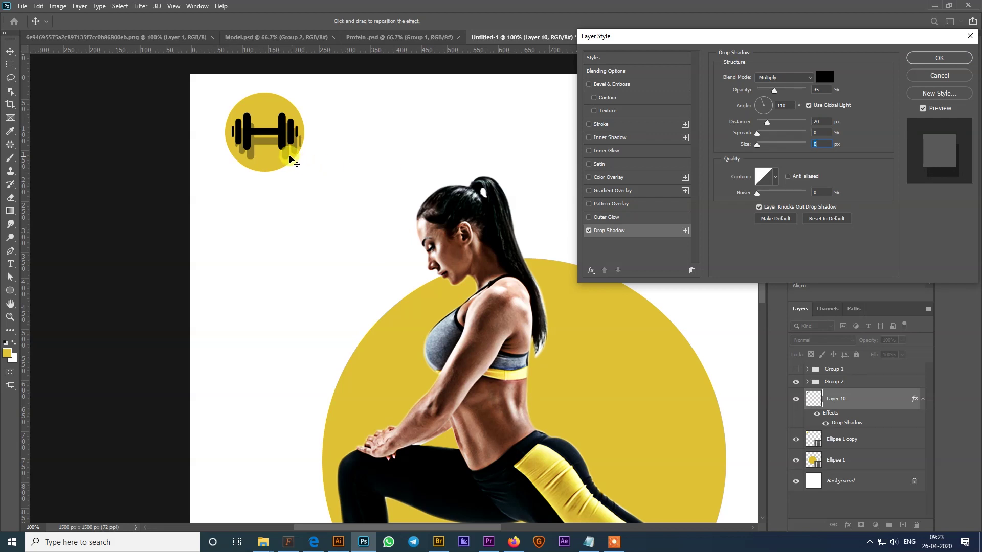
{"action": "left_click_drag", "start_coordinate": [284, 156], "coordinate": [287, 153]}
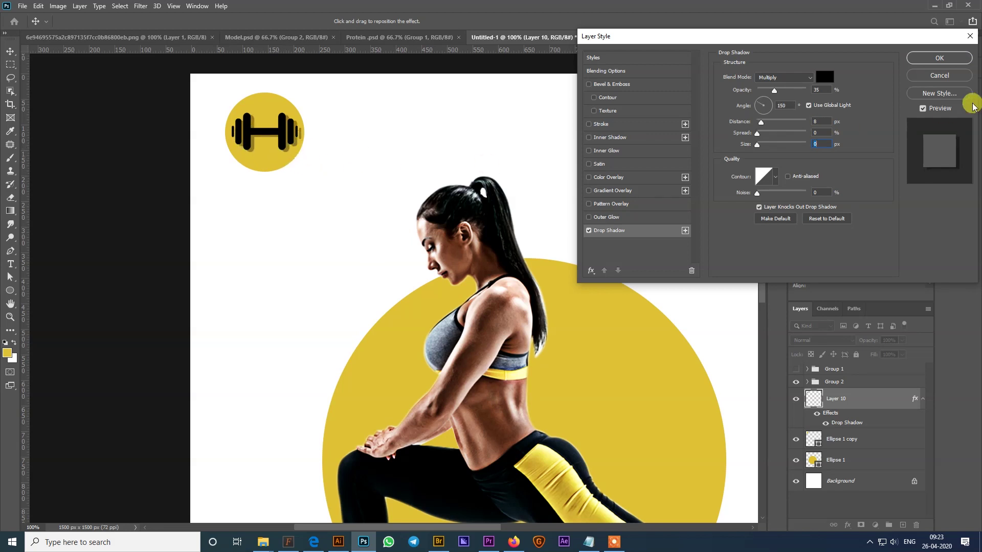
{"action": "left_click", "coordinate": [950, 61]}
{"action": "key", "text": "ctrl+0"}
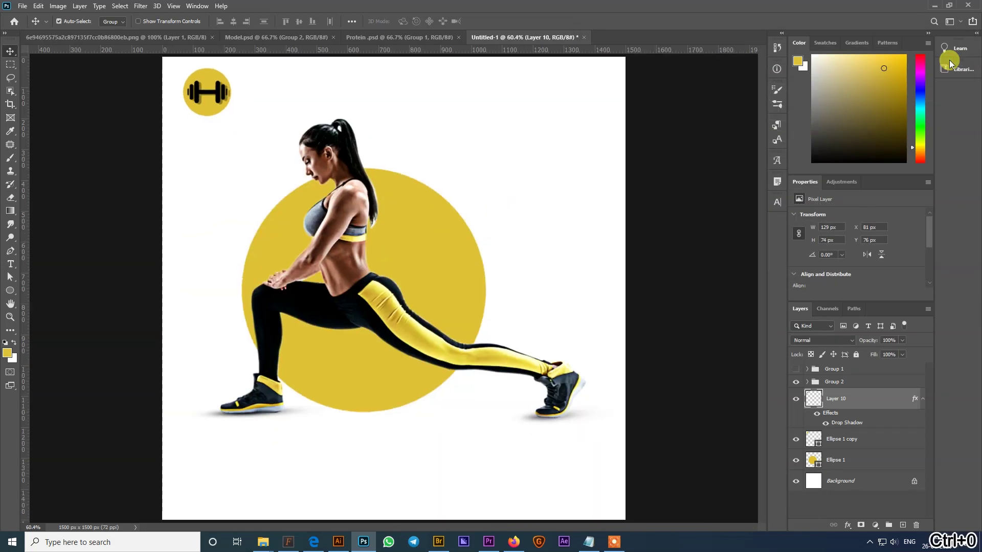
{"action": "left_click", "coordinate": [527, 227]}
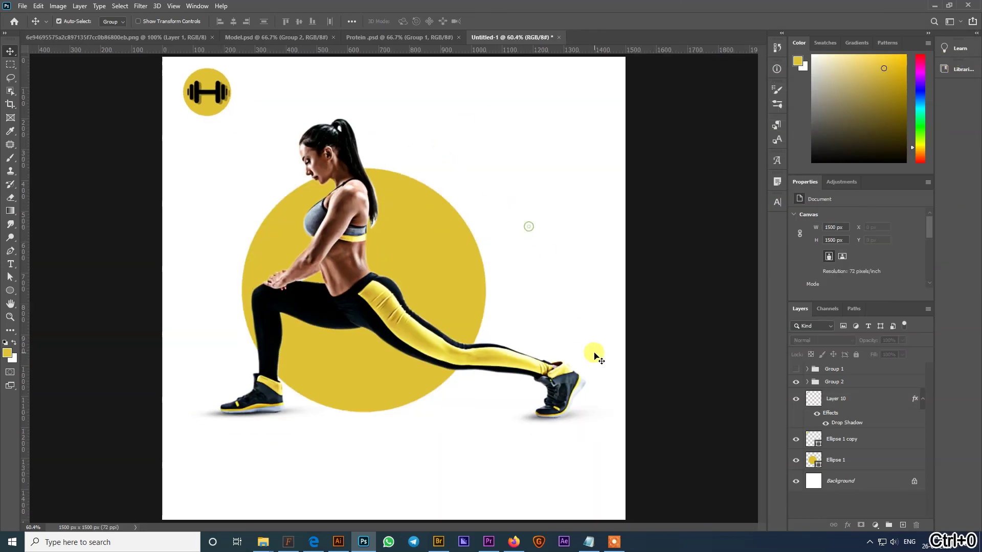
Step: Copy "Get fit" from the Notepad text and paste it as a text layer in Photoshop to the right of the model's head
{"action": "left_click", "coordinate": [585, 542]}
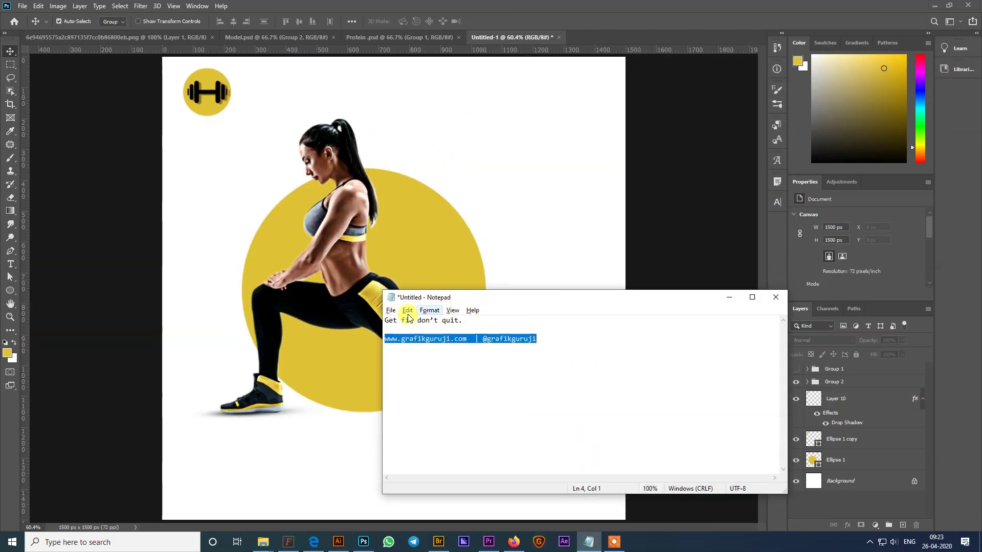
{"action": "left_click_drag", "start_coordinate": [385, 320], "coordinate": [411, 320]}
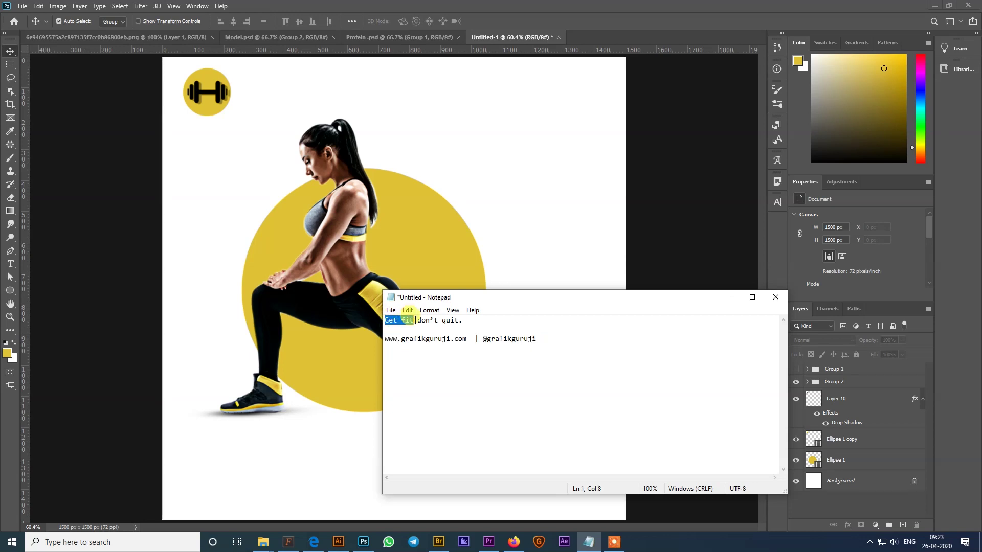
{"action": "key", "text": "ctrl+c"}
{"action": "left_click", "coordinate": [462, 152]}
{"action": "key", "text": "t"}
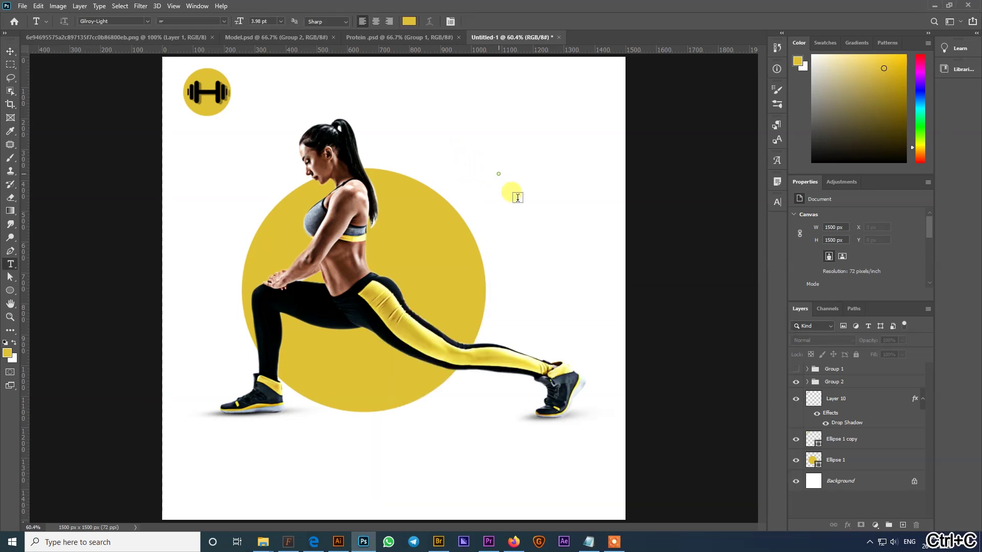
{"action": "key", "text": "ctrl+v"}
{"action": "left_click", "coordinate": [10, 51]}
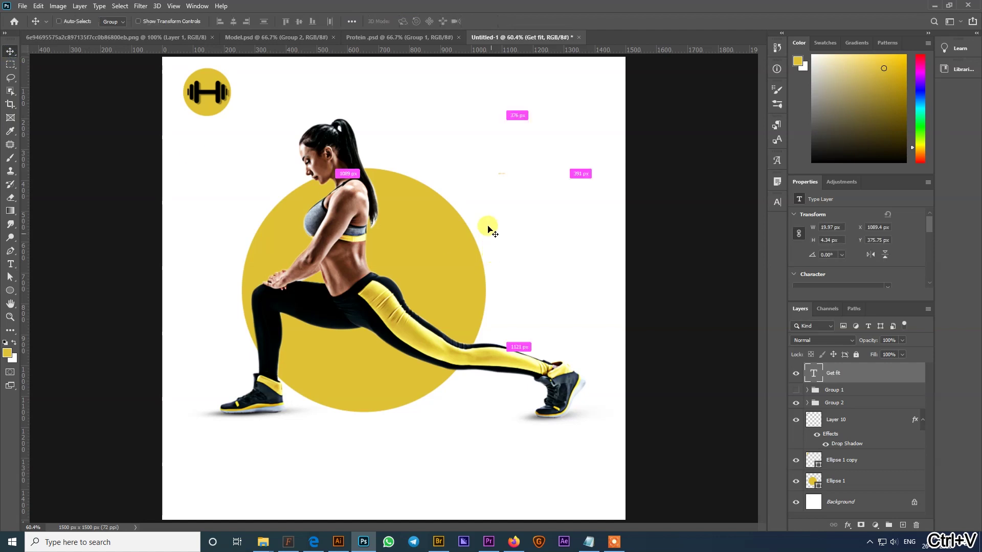
Step: Scale the tiny "Get fit" text up to about 64 pt
{"action": "key", "text": "ctrl+t"}
{"action": "left_click_drag", "start_coordinate": [507, 175], "coordinate": [581, 263]}
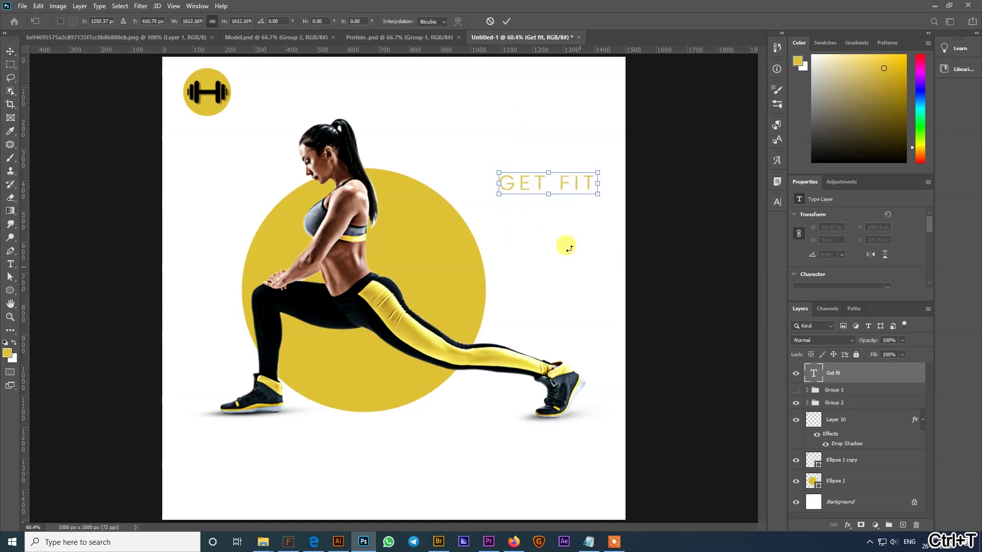
{"action": "key", "text": "Return"}
Step: Change the "Get fit" text's font to Brixton_Lead and set its tracking to 0
{"action": "key", "text": "t"}
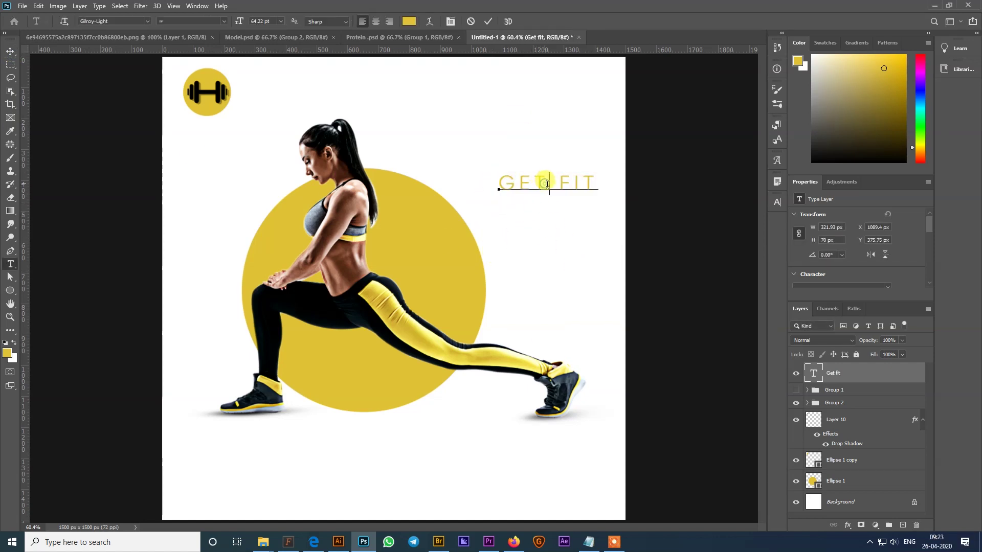
{"action": "key", "text": "ctrl+a"}
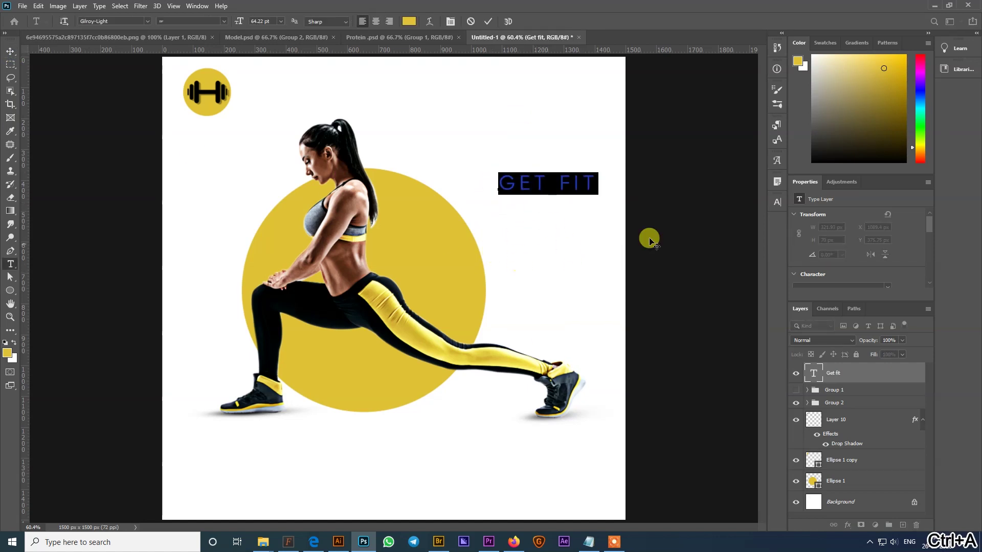
{"action": "left_click", "coordinate": [146, 22]}
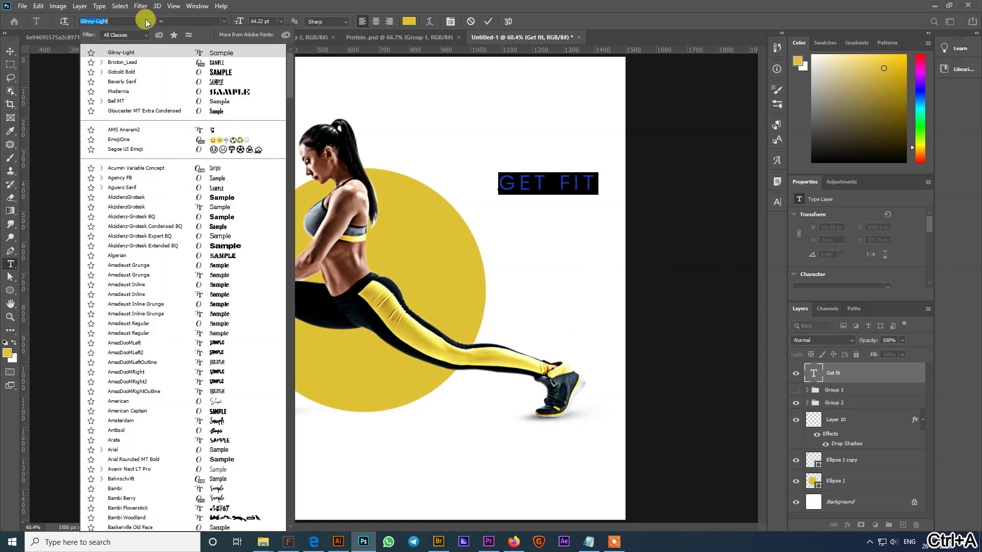
{"action": "left_click", "coordinate": [134, 62]}
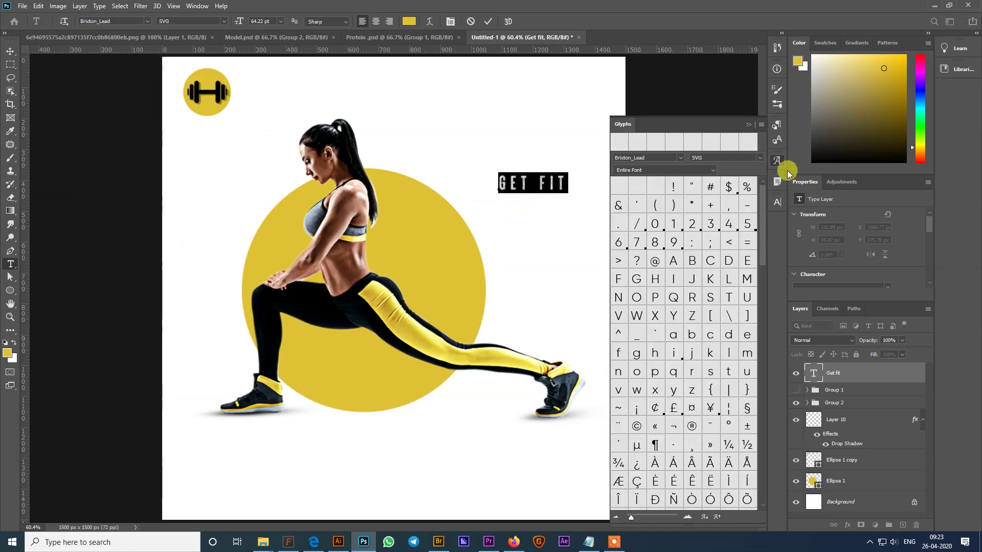
{"action": "left_click", "coordinate": [776, 203]}
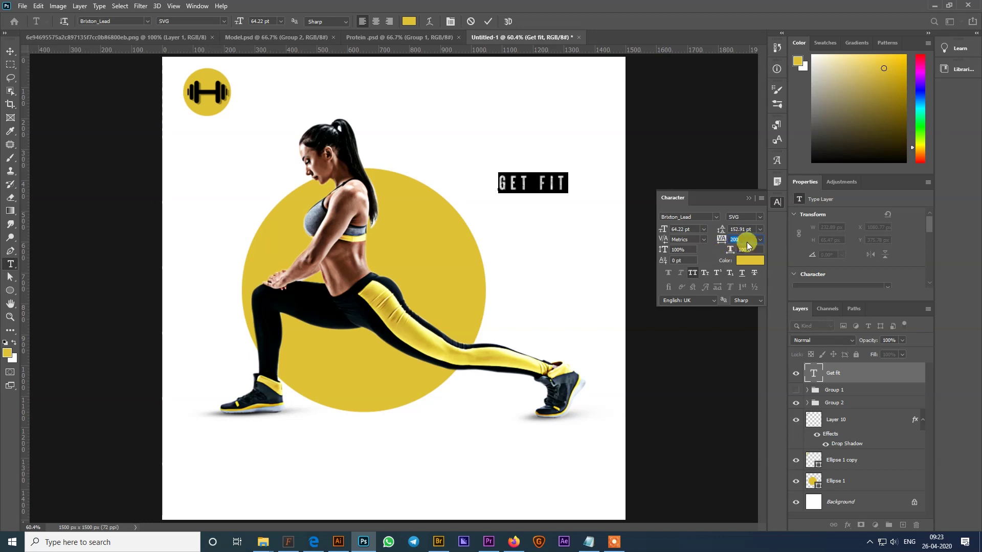
{"action": "type", "text": "0"}
{"action": "key", "text": "Return"}
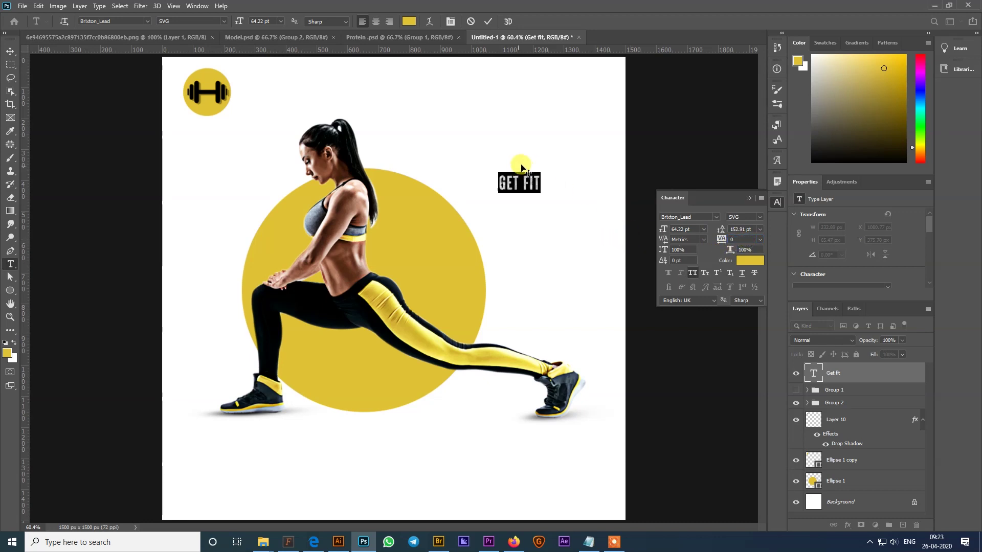
Step: Enlarge the "Get fit" heading to about 118 pt and place a duplicate directly below it
{"action": "left_click", "coordinate": [12, 50]}
{"action": "key", "text": "ctrl+t"}
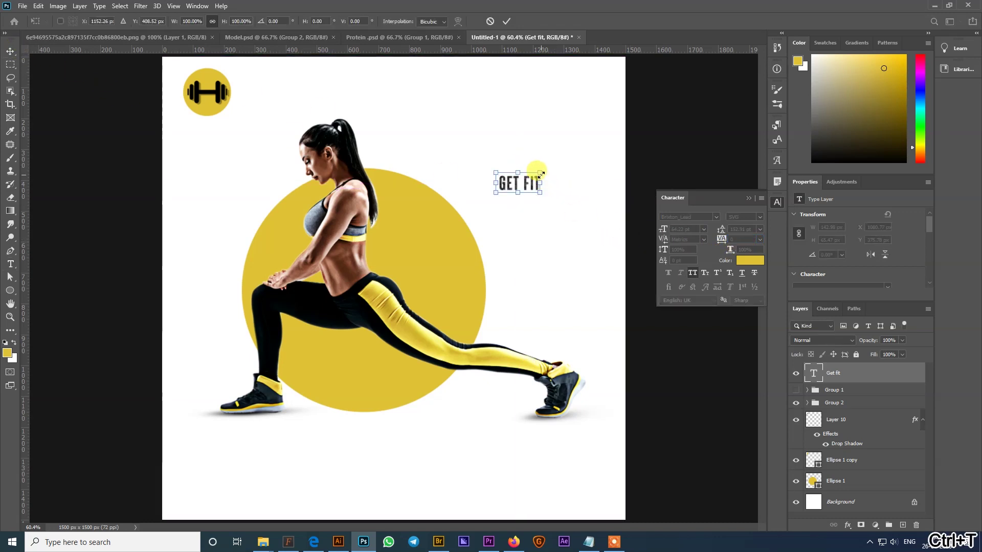
{"action": "left_click_drag", "start_coordinate": [541, 172], "coordinate": [571, 245]}
{"action": "key", "text": "Return"}
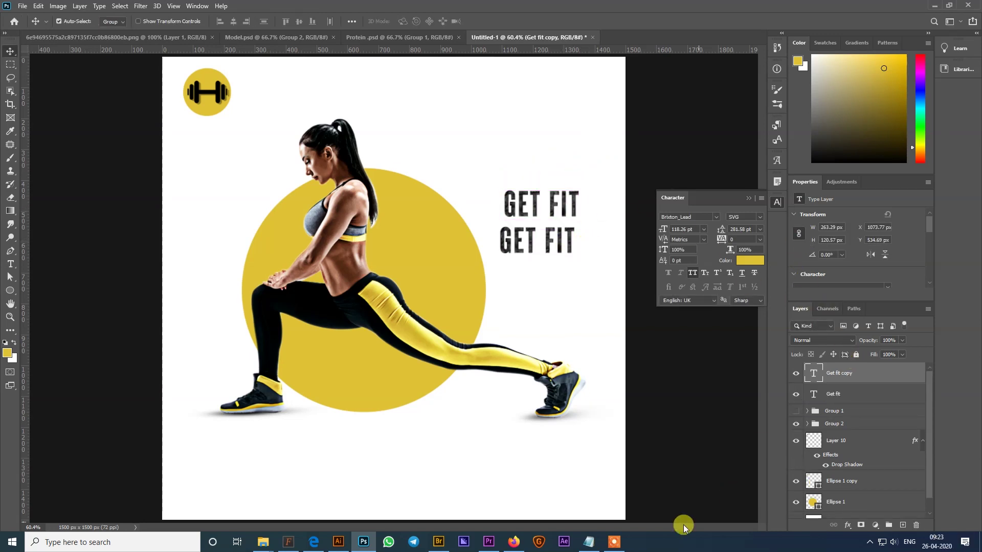
Step: Copy "don't quit" from the Notepad text and paste it over the duplicate heading's text in Photoshop
{"action": "left_click", "coordinate": [587, 541]}
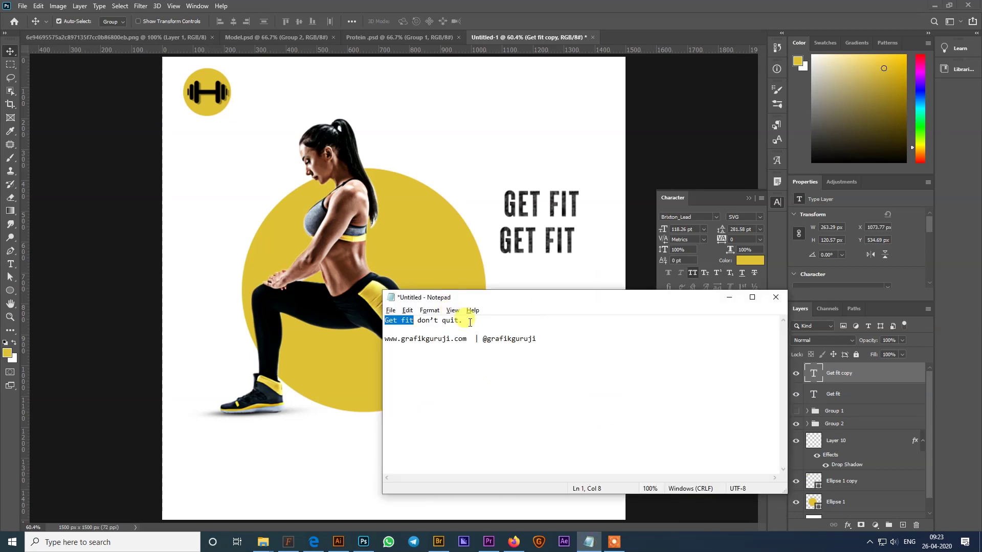
{"action": "double_click", "coordinate": [468, 322]}
{"action": "left_click_drag", "start_coordinate": [419, 320], "coordinate": [516, 325]}
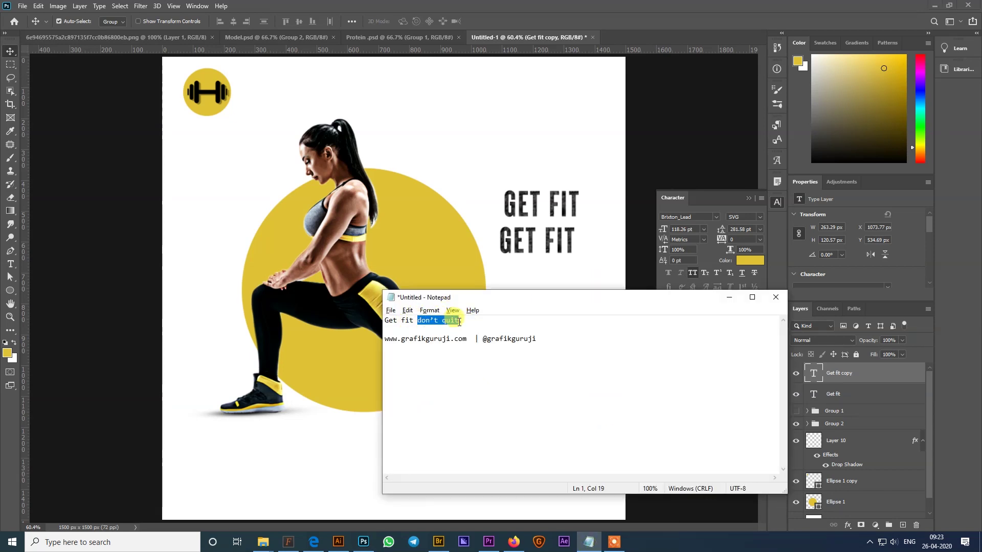
{"action": "key", "text": "alt+Tab"}
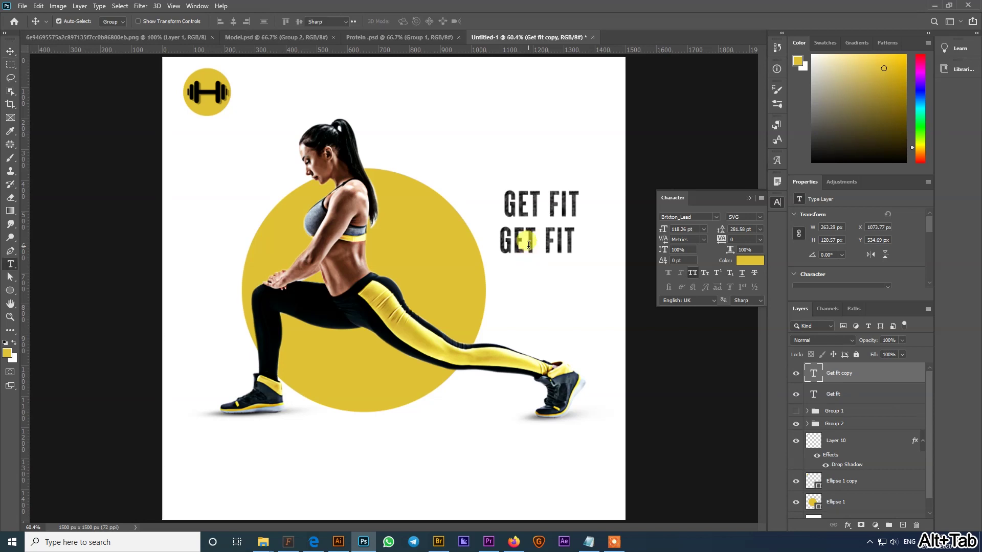
{"action": "double_click", "coordinate": [528, 247]}
{"action": "key", "text": "ctrl+a"}
{"action": "type", "text": "DON’T QUIT"}
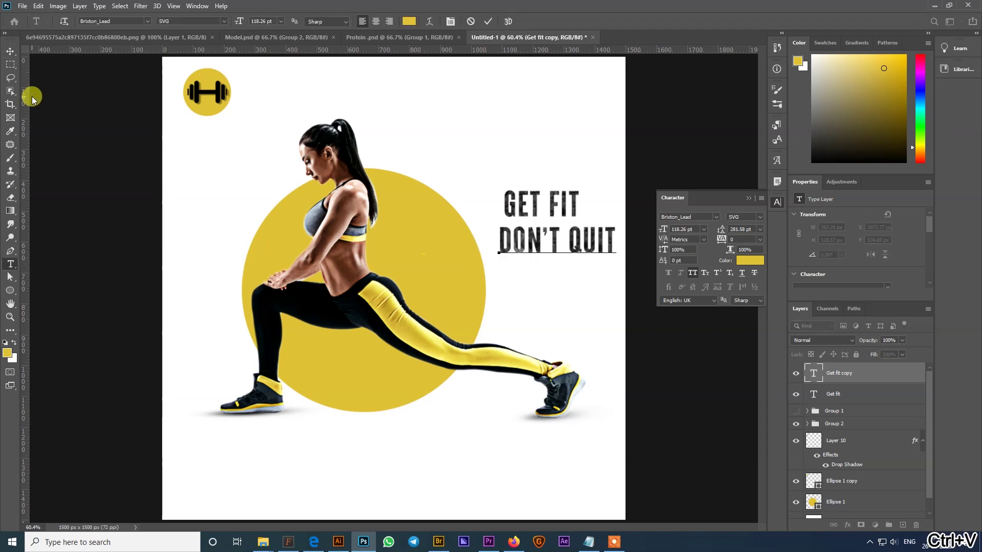
{"action": "left_click", "coordinate": [10, 51]}
Step: Enlarge the "Don't quit" heading to about 230 pt, extending it leftward over the yellow circle
{"action": "key", "text": "ctrl+t"}
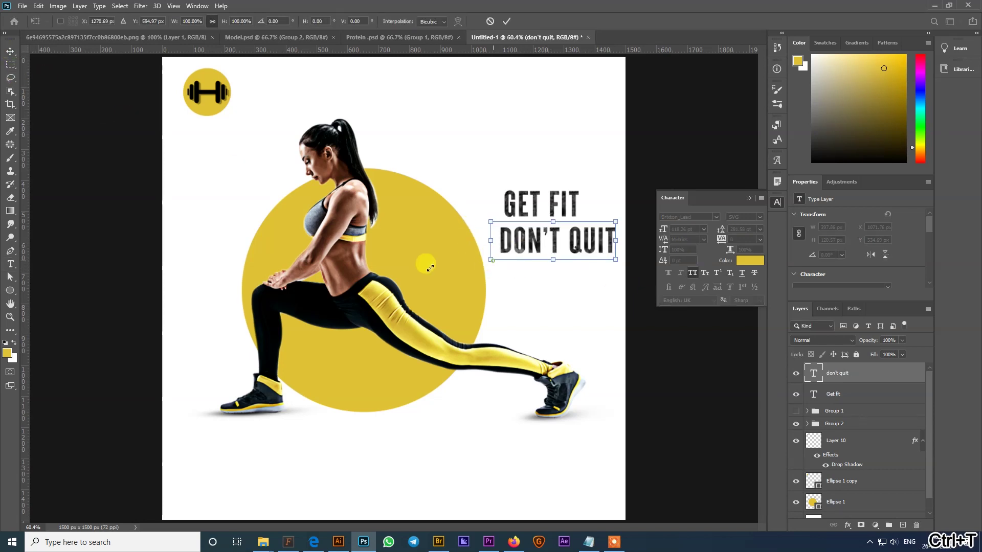
{"action": "left_click_drag", "start_coordinate": [430, 268], "coordinate": [383, 256]}
{"action": "left_click_drag", "start_coordinate": [605, 265], "coordinate": [609, 268]}
{"action": "key", "text": "Return"}
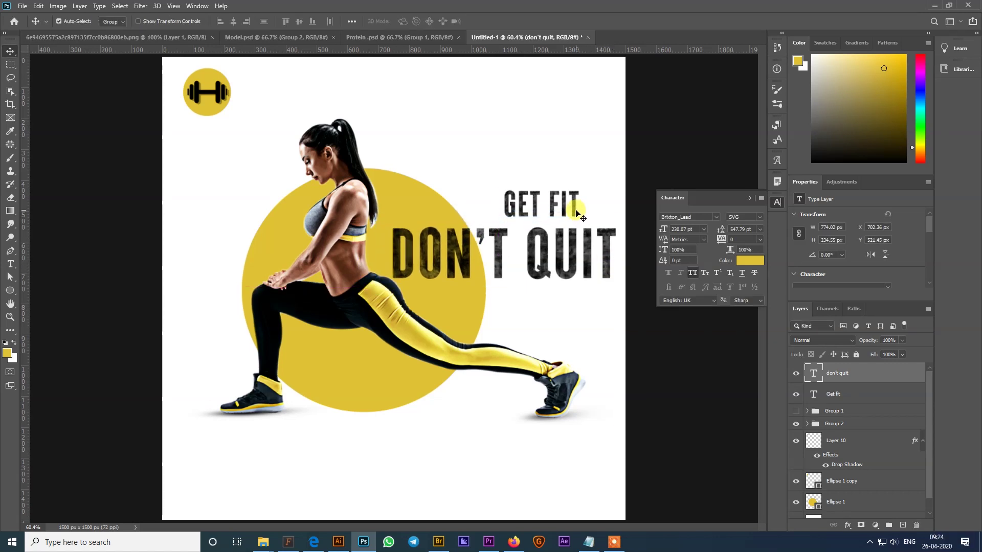
Step: Scale the "Get fit" heading down to about 102 pt and place it above the word "Quit"
{"action": "mouse_move", "coordinate": [573, 212]}
{"action": "left_mouse_down"}
{"action": "mouse_move", "coordinate": [614, 212]}
{"action": "mouse_move", "coordinate": [563, 216]}
{"action": "mouse_move", "coordinate": [558, 192]}
{"action": "mouse_move", "coordinate": [542, 209]}
{"action": "mouse_move", "coordinate": [557, 207]}
{"action": "mouse_move", "coordinate": [447, 207]}
{"action": "mouse_move", "coordinate": [587, 210]}
{"action": "mouse_move", "coordinate": [452, 215]}
{"action": "mouse_move", "coordinate": [586, 210]}
{"action": "left_mouse_up"}
{"action": "key", "text": "ctrl+t"}
{"action": "double_click", "coordinate": [551, 215]}
Step: Nudge the "Don't quit" heading left, the yellow circle slightly up and left, and "Get fit" left and closer to the line below
{"action": "left_click_drag", "start_coordinate": [585, 243], "coordinate": [578, 241]}
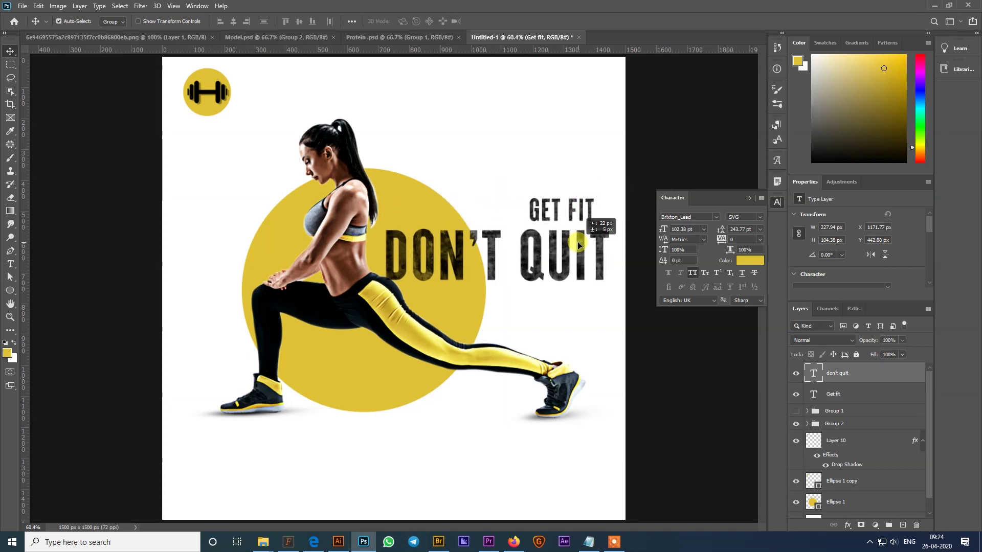
{"action": "left_click_drag", "start_coordinate": [410, 201], "coordinate": [408, 199]}
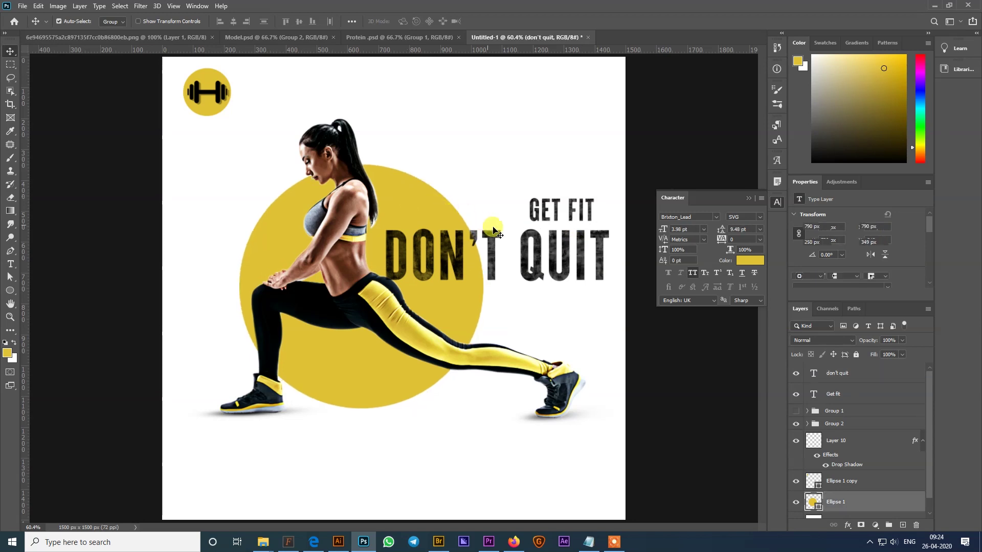
{"action": "left_click_drag", "start_coordinate": [497, 238], "coordinate": [493, 239]}
{"action": "left_click", "coordinate": [581, 215]}
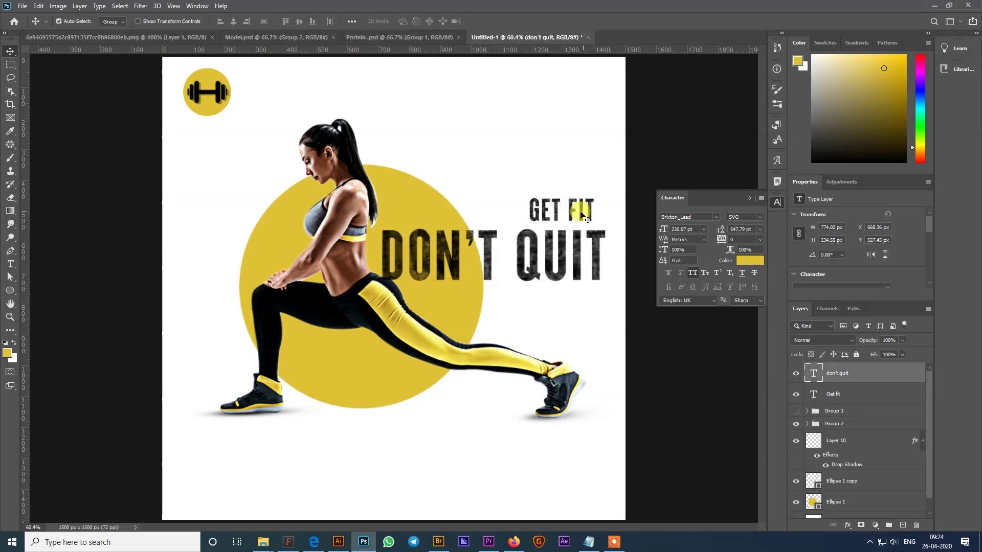
{"action": "left_click_drag", "start_coordinate": [589, 216], "coordinate": [575, 218]}
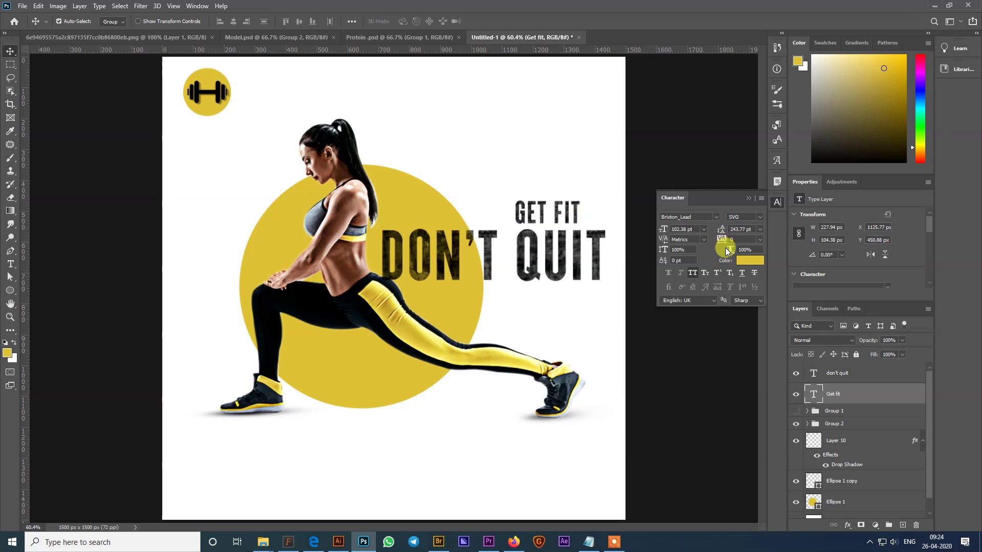
Step: Enlarge "Get fit" to about 197 pt with its right edge aligned to "Don't quit", keeping its tracking at 0
{"action": "left_click_drag", "start_coordinate": [720, 243], "coordinate": [720, 242]}
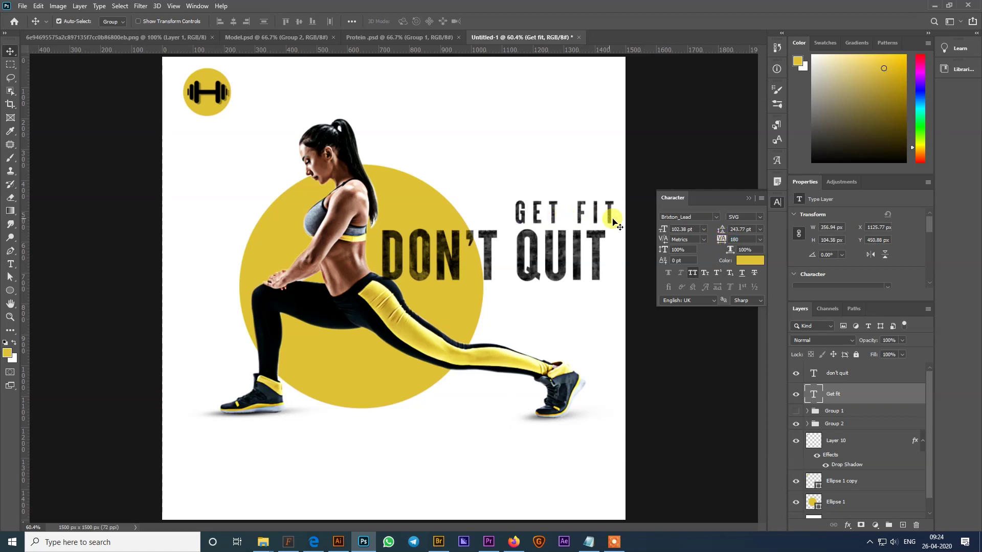
{"action": "key", "text": "ctrl+z"}
{"action": "left_click_drag", "start_coordinate": [576, 217], "coordinate": [601, 220]}
{"action": "key", "text": "ctrl+t"}
{"action": "left_click_drag", "start_coordinate": [535, 199], "coordinate": [477, 174]}
{"action": "key", "text": "Return"}
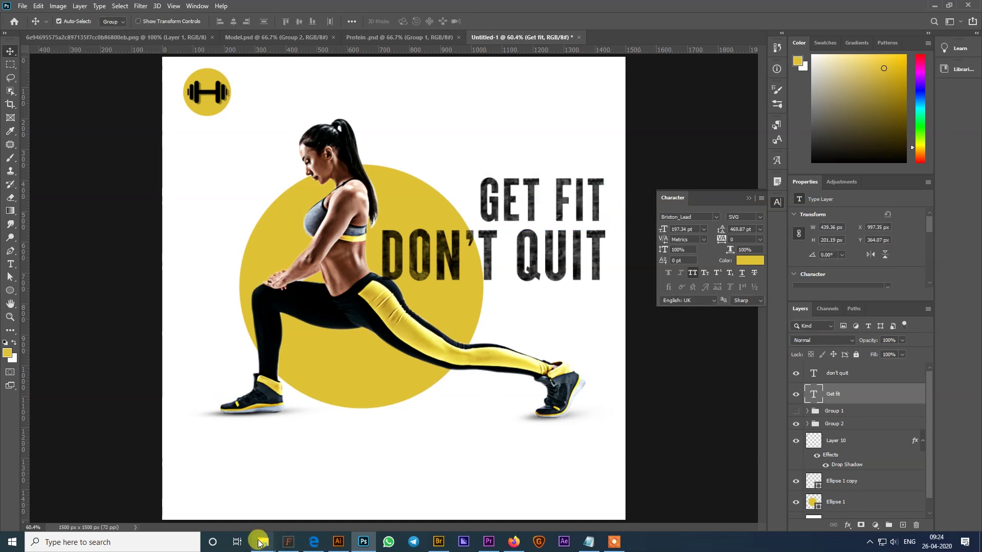
Step: Choose the 1745 px diagonal-striped circle brush and add a new layer directly above the large yellow circle
{"action": "left_click", "coordinate": [395, 257]}
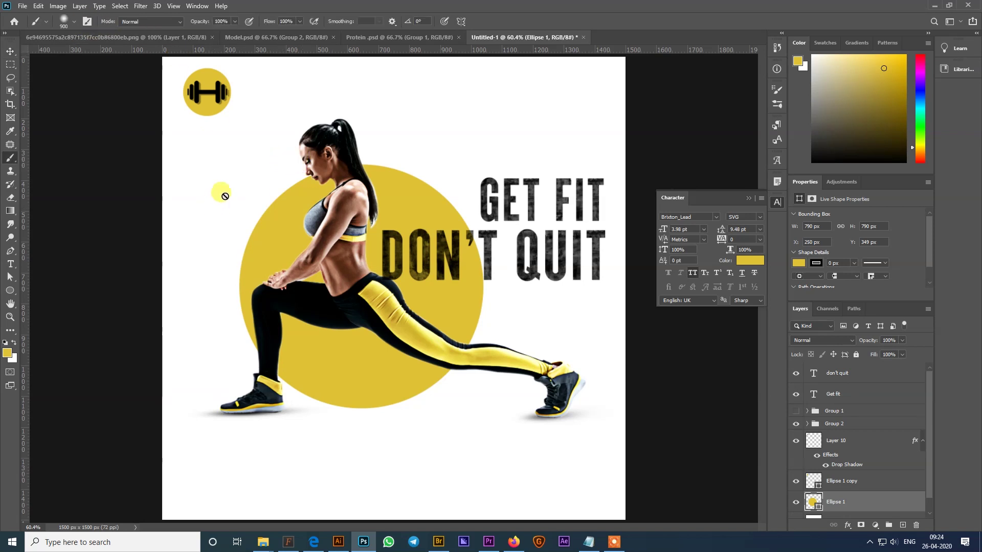
{"action": "key", "text": "b"}
{"action": "left_click", "coordinate": [64, 23]}
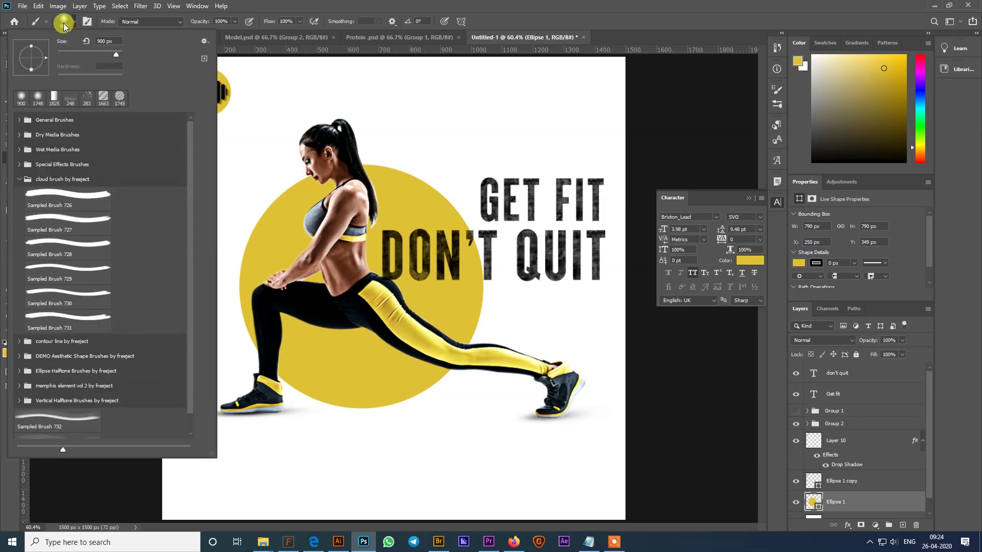
{"action": "left_click", "coordinate": [116, 97]}
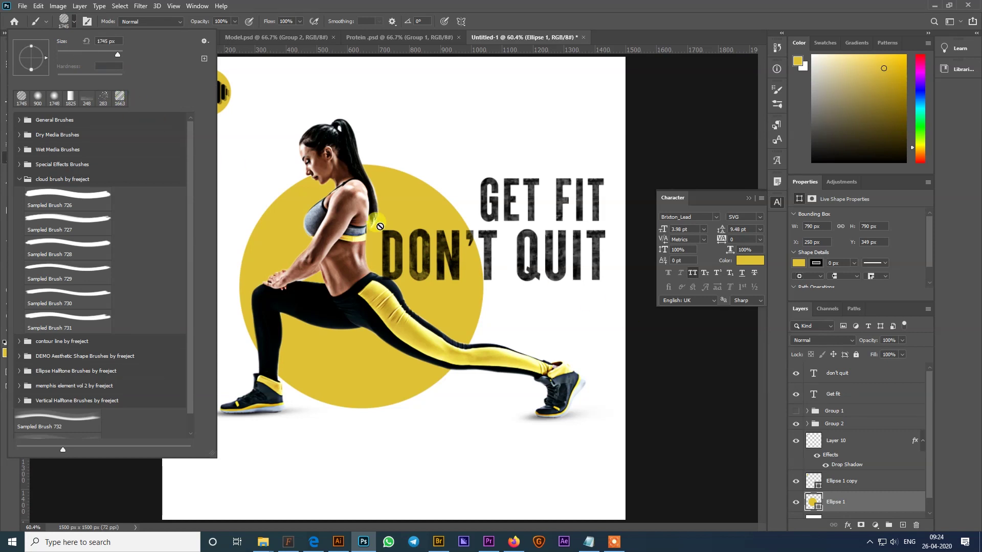
{"action": "left_click", "coordinate": [723, 118]}
{"action": "key", "text": "Return"}
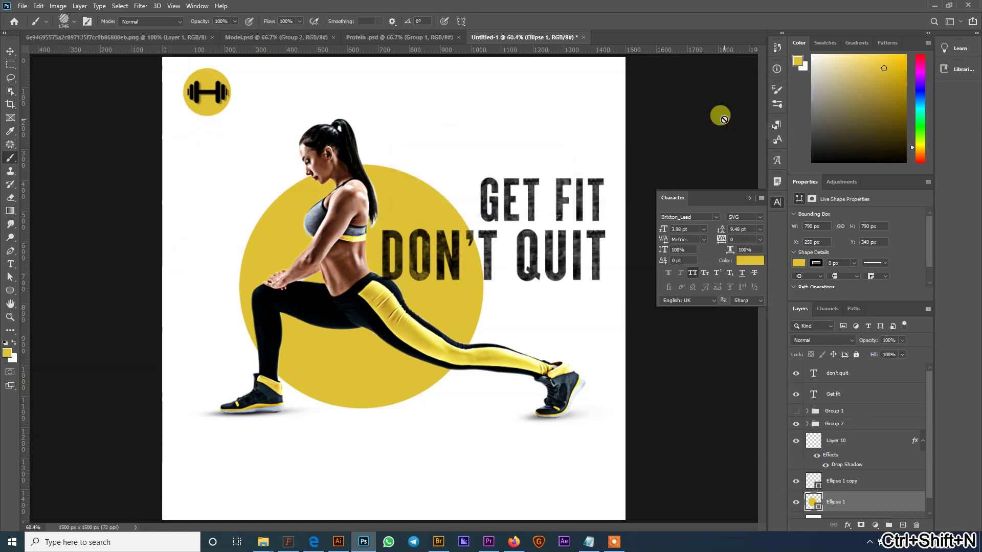
{"action": "key", "text": "ctrl+shift+n"}
{"action": "key", "text": "Return"}
Step: Reduce the striped brush to 175 px and stamp two yellow circles, one left of the model's torso and one below her rear leg
{"action": "key", "text": "bracketleft"}
{"action": "key", "text": "bracketleft"}
{"action": "key", "text": "bracketleft"}
{"action": "key", "text": "bracketleft"}
{"action": "key", "text": "bracketleft"}
{"action": "key", "text": "bracketleft"}
{"action": "key", "text": "bracketleft"}
{"action": "key", "text": "bracketleft"}
{"action": "key", "text": "bracketleft"}
{"action": "key", "text": "bracketleft"}
{"action": "key", "text": "bracketleft"}
{"action": "key", "text": "bracketleft"}
{"action": "key", "text": "bracketleft"}
{"action": "key", "text": "bracketleft"}
{"action": "key", "text": "bracketleft"}
{"action": "left_click", "coordinate": [251, 241]}
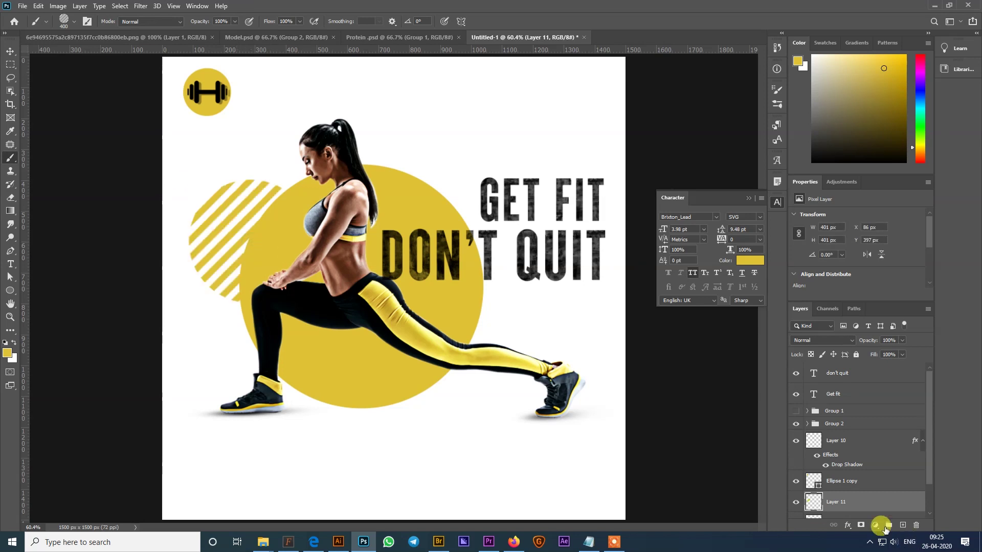
{"action": "key", "text": "ctrl+z"}
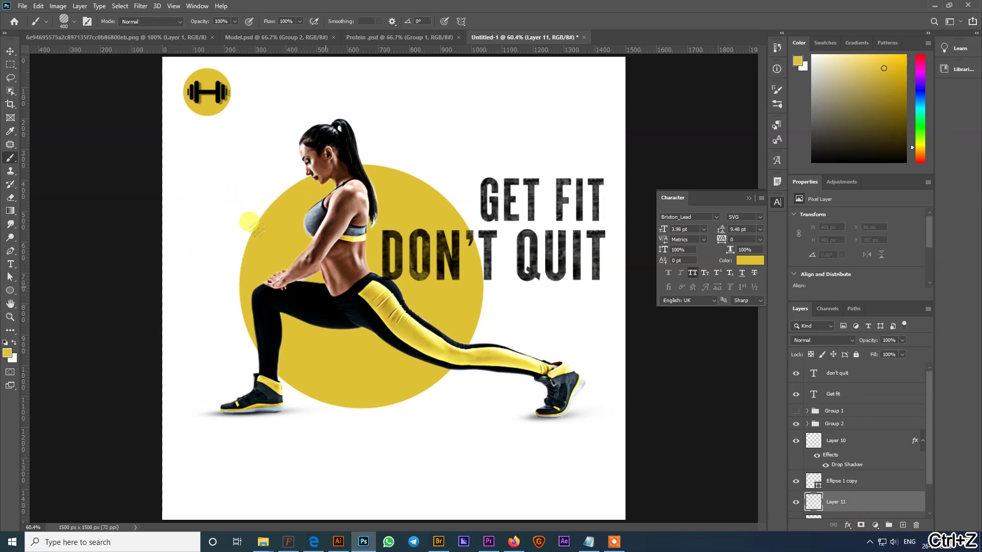
{"action": "key", "text": "bracketleft"}
{"action": "key", "text": "bracketleft"}
{"action": "key", "text": "bracketleft"}
{"action": "left_click", "coordinate": [196, 214]}
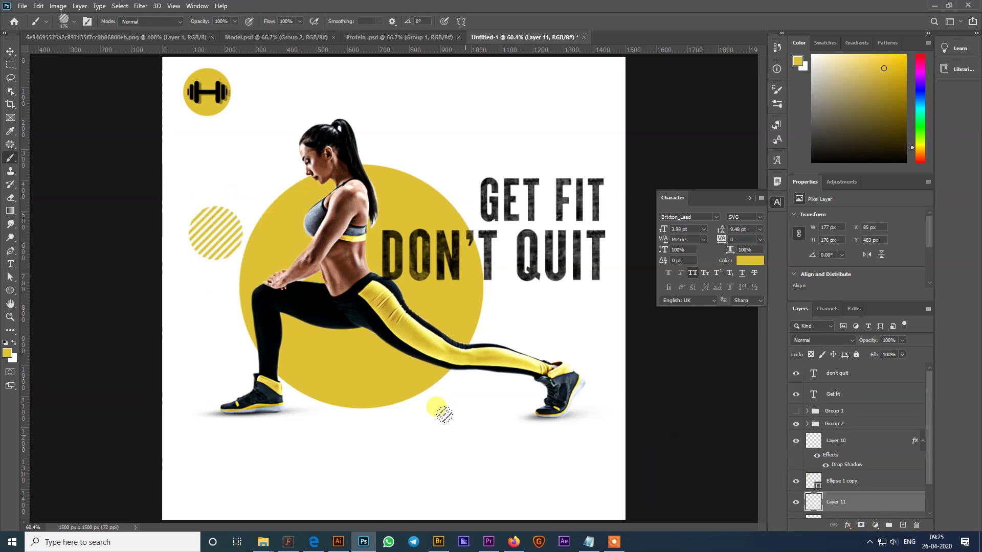
{"action": "left_click", "coordinate": [459, 401]}
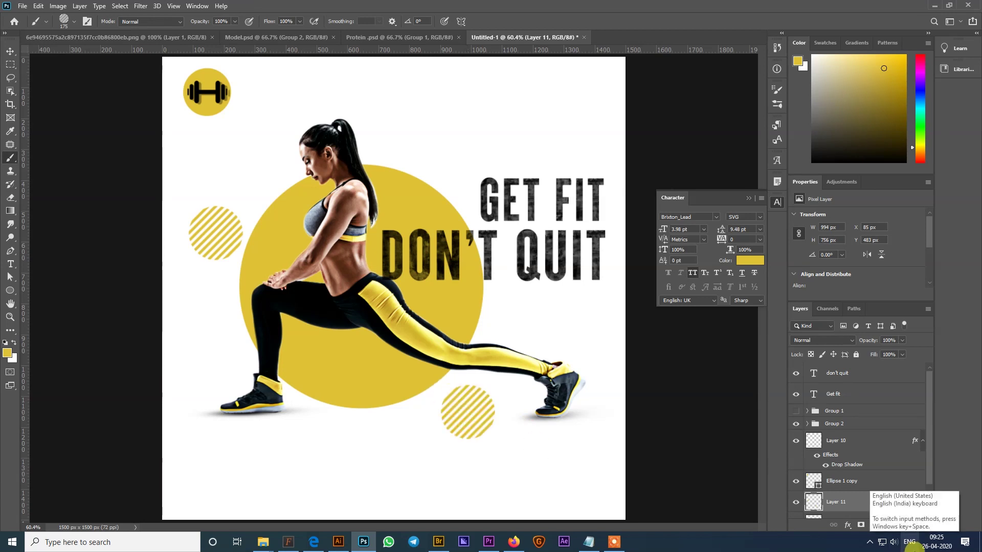
Step: Choose the 1748 px halftone dot brush, add a new layer for it and reduce the brush size to 91 px
{"action": "left_click", "coordinate": [64, 21]}
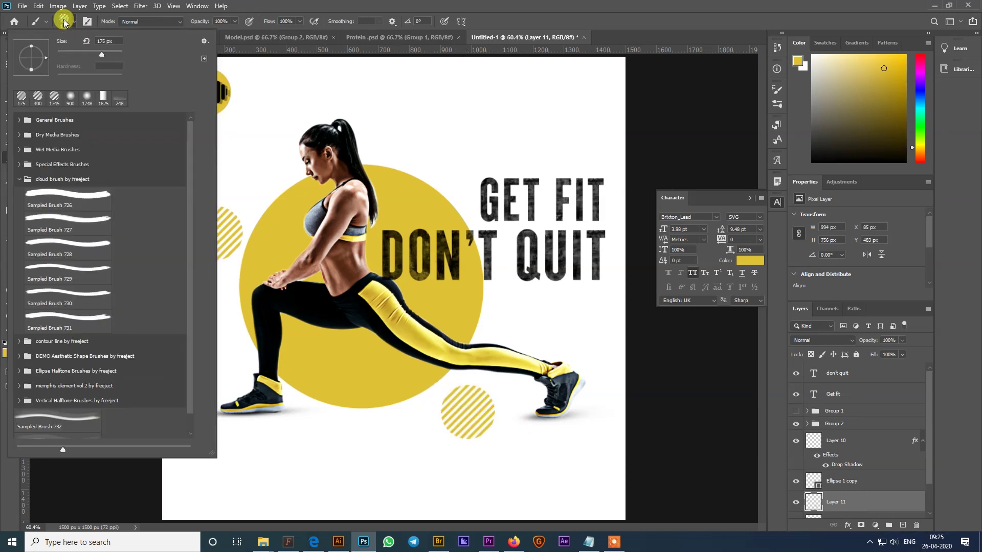
{"action": "left_click", "coordinate": [102, 99]}
{"action": "key", "text": "ctrl+shift+n"}
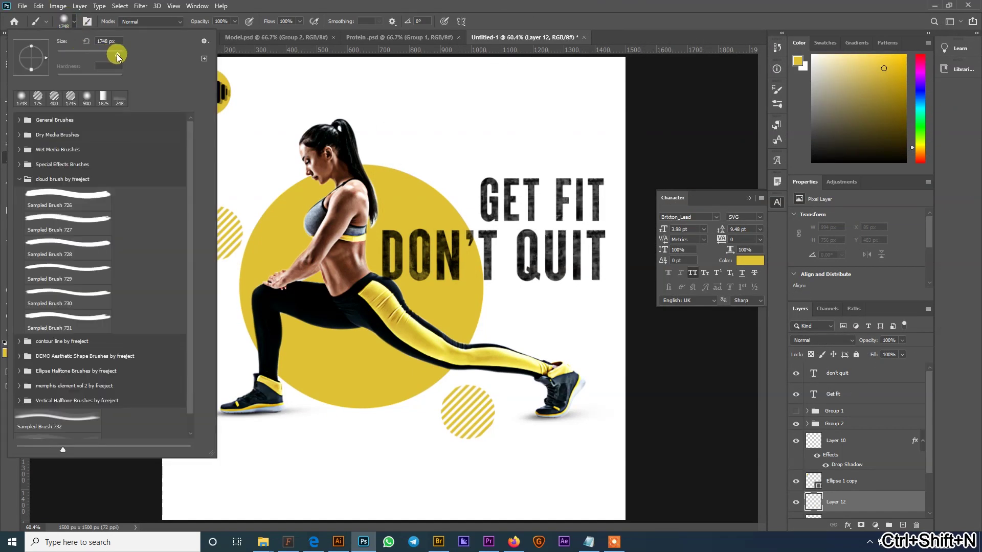
{"action": "left_click_drag", "start_coordinate": [117, 56], "coordinate": [88, 56]}
{"action": "key", "text": "Return"}
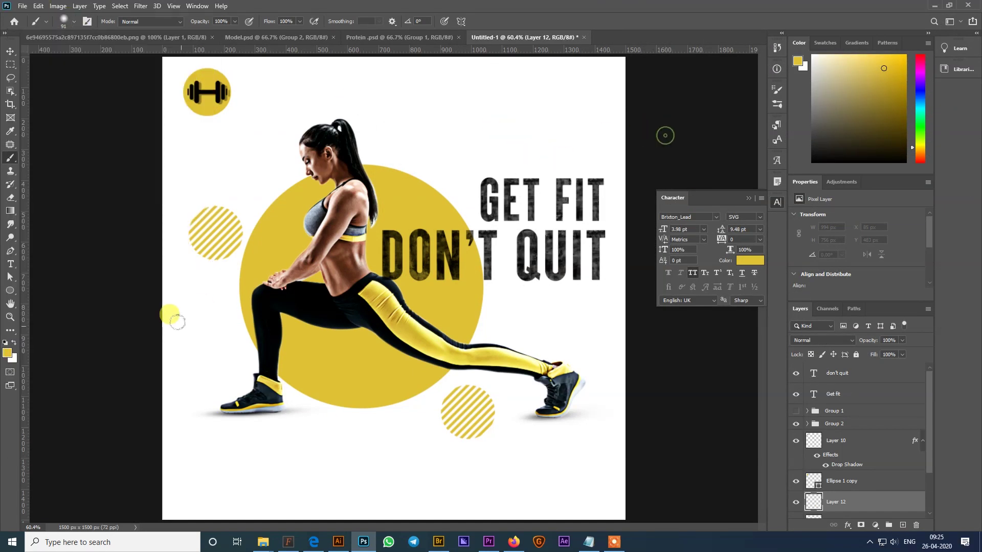
Step: Try stamping a 900 px halftone dot pattern centred behind the large yellow circle
{"action": "key", "text": "bracketright"}
{"action": "key", "text": "bracketright"}
{"action": "key", "text": "bracketright"}
{"action": "key", "text": "bracketright"}
{"action": "key", "text": "bracketright"}
{"action": "key", "text": "bracketright"}
{"action": "key", "text": "bracketright"}
{"action": "key", "text": "bracketright"}
{"action": "key", "text": "bracketright"}
{"action": "key", "text": "bracketright"}
{"action": "key", "text": "bracketright"}
{"action": "key", "text": "bracketright"}
{"action": "key", "text": "bracketright"}
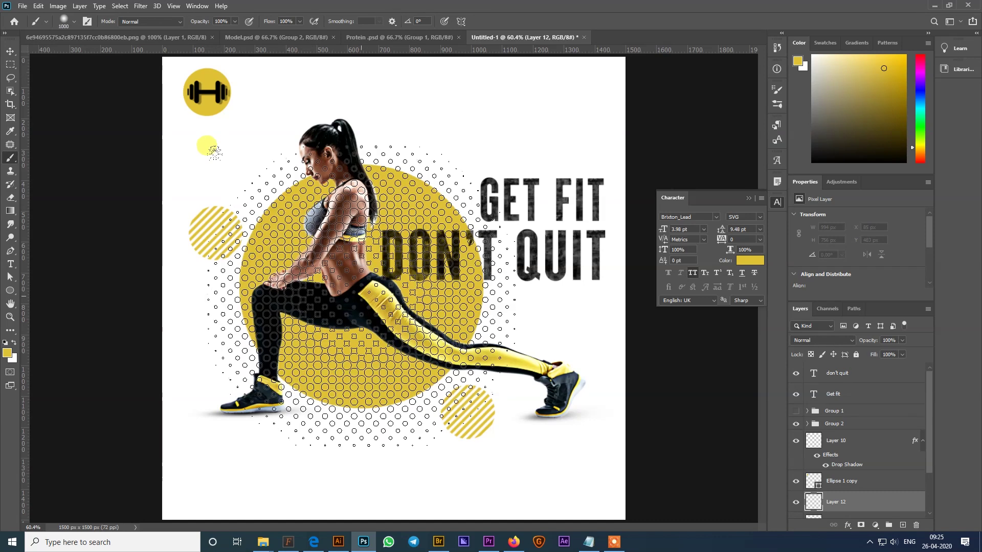
{"action": "key", "text": "bracketleft"}
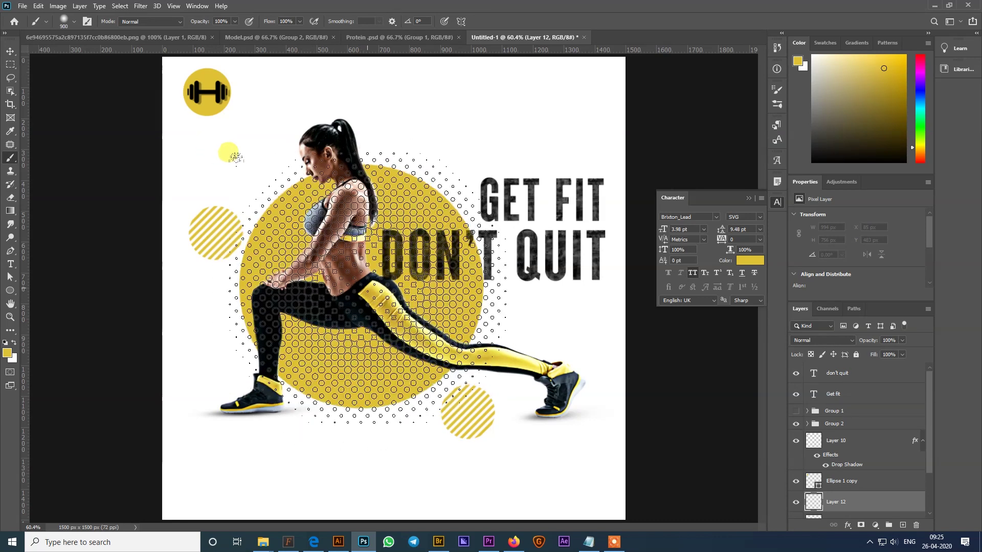
{"action": "left_click", "coordinate": [374, 284]}
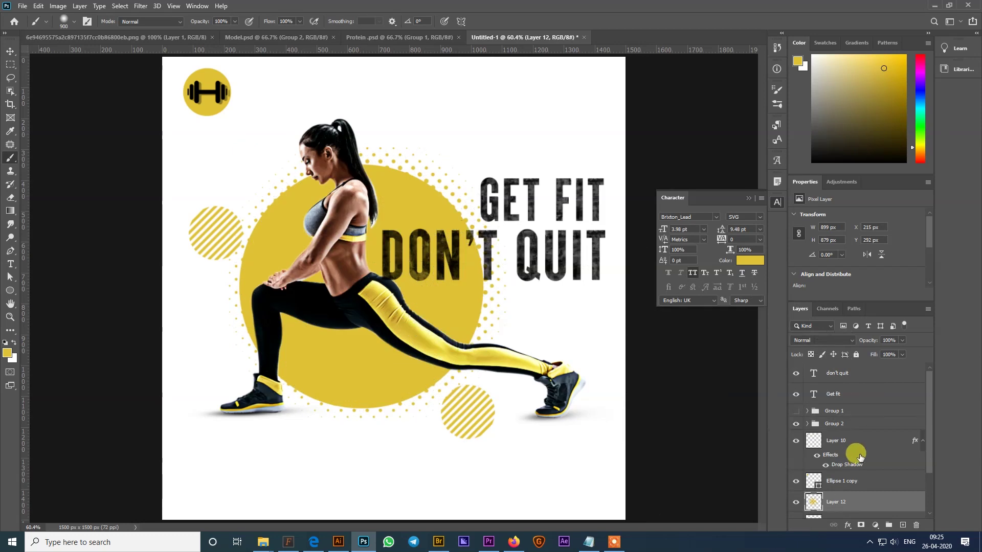
{"action": "key", "text": "ctrl+z"}
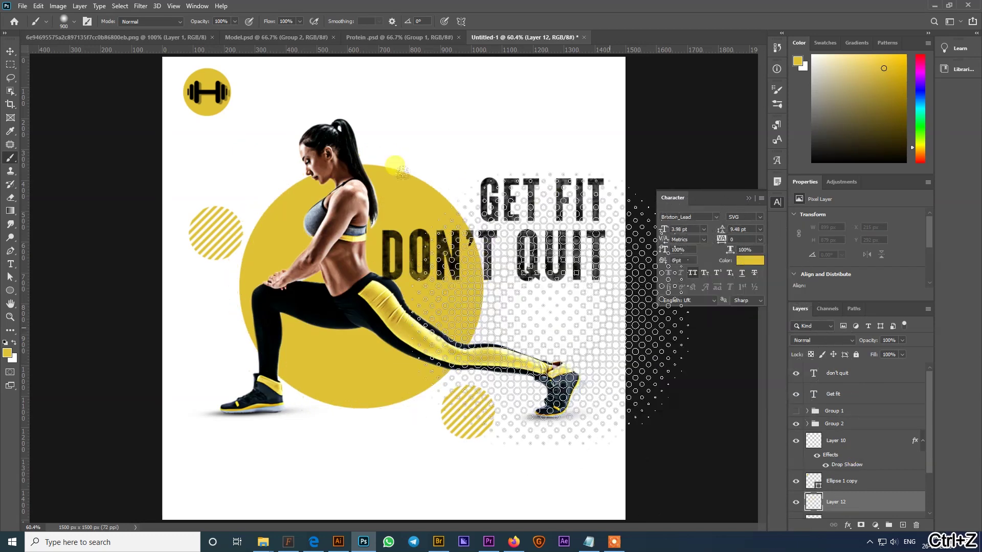
Step: Stamp a 600 px yellow halftone dot pattern along the lower-left edge of the large yellow circle
{"action": "key", "text": "bracketleft"}
{"action": "key", "text": "bracketleft"}
{"action": "key", "text": "bracketleft"}
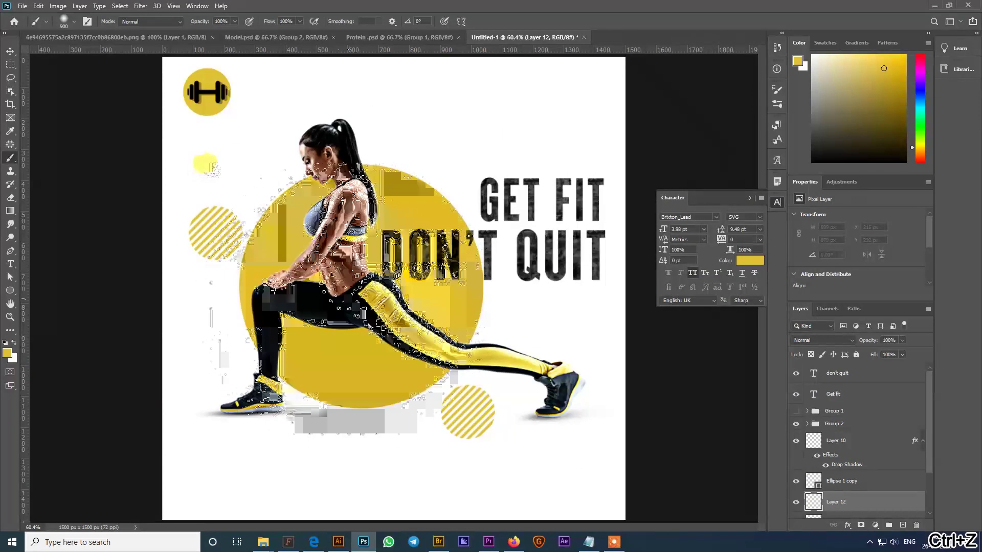
{"action": "left_click", "coordinate": [323, 315]}
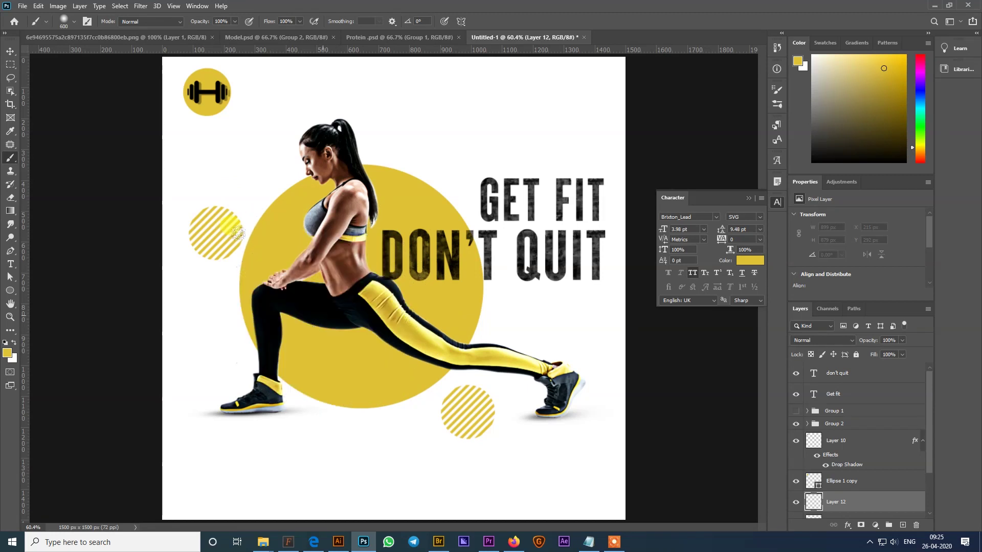
{"action": "key", "text": "v"}
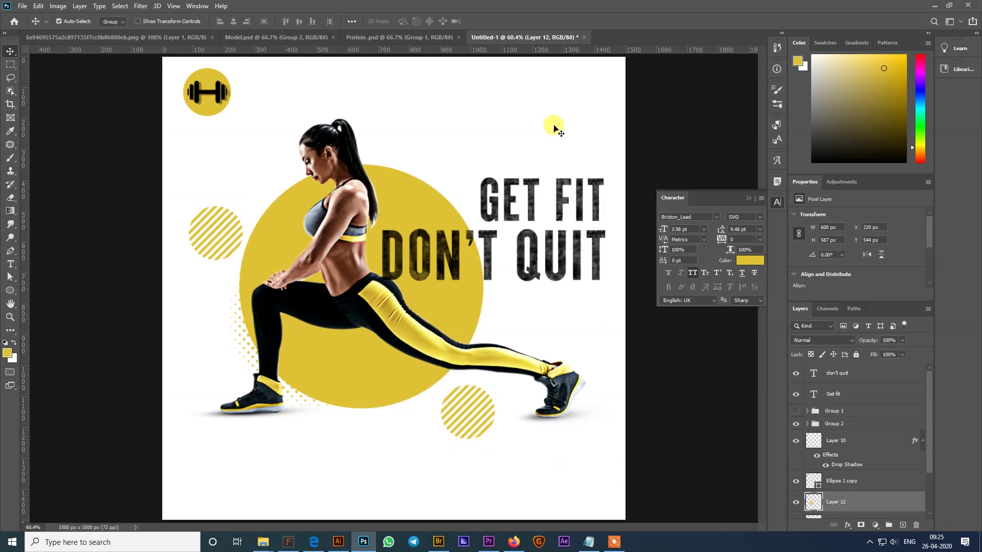
Step: Show the hidden protein jar group, scale the jar down and place it in front of the model's front leg
{"action": "left_click", "coordinate": [402, 36]}
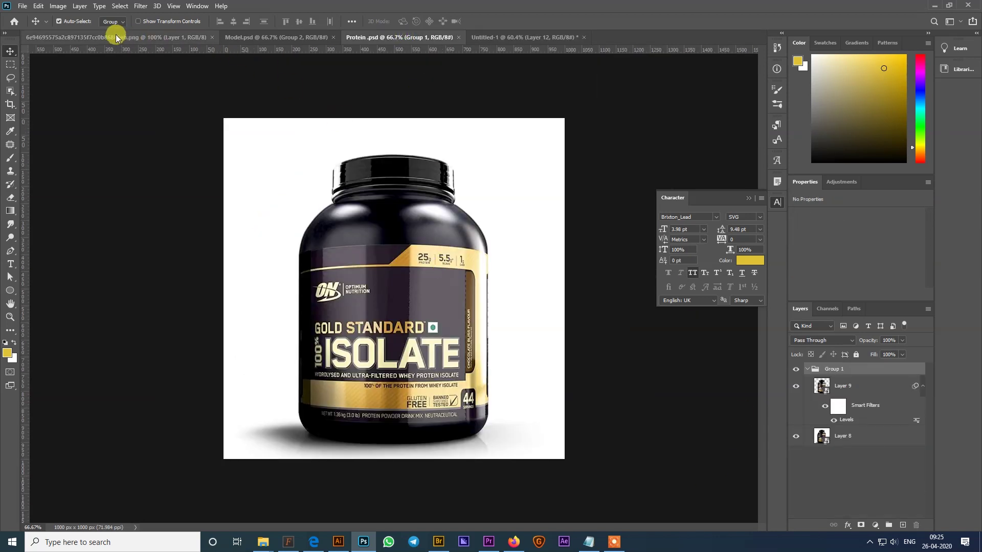
{"action": "left_click", "coordinate": [494, 36]}
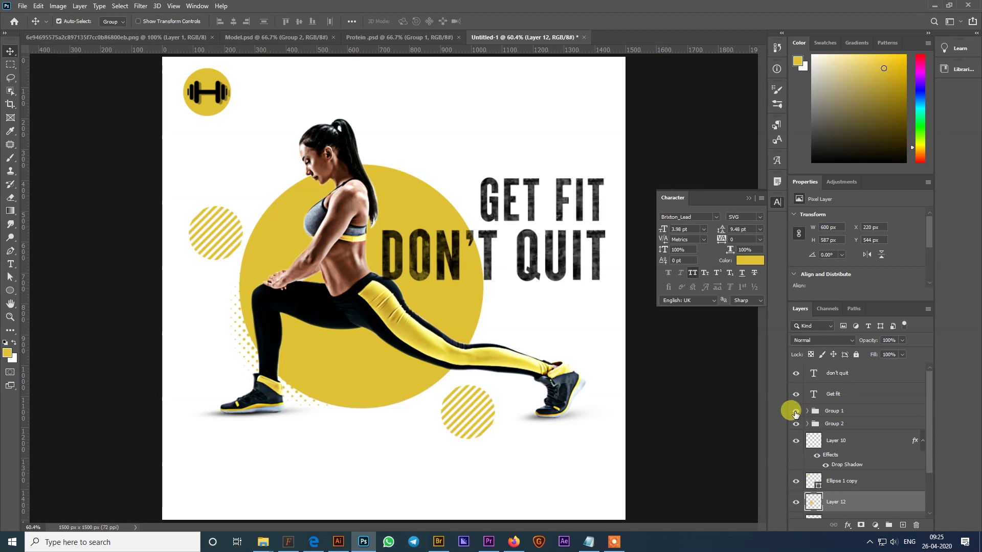
{"action": "left_click", "coordinate": [795, 411]}
{"action": "left_click", "coordinate": [348, 327]}
{"action": "key", "text": "ctrl+t"}
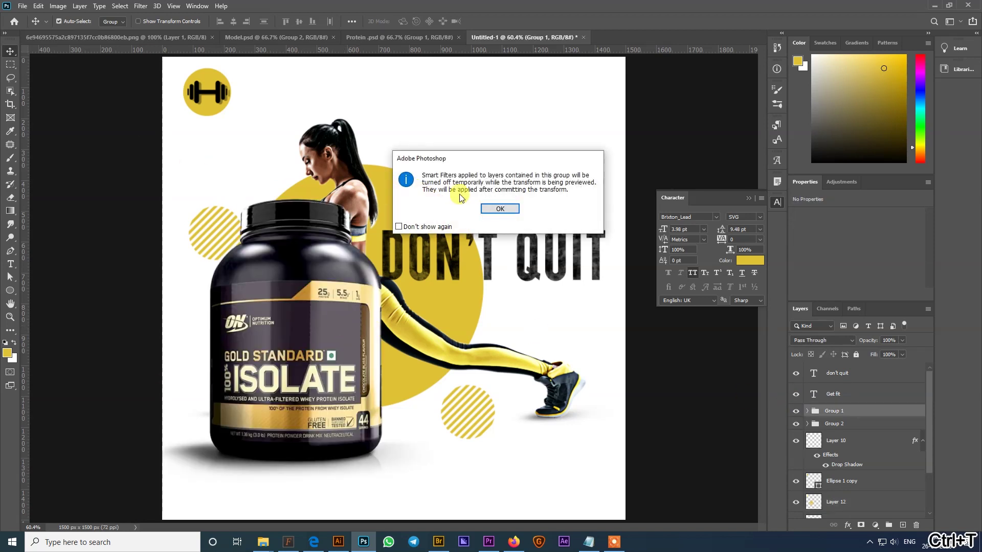
{"action": "left_click", "coordinate": [500, 209]}
{"action": "left_click_drag", "start_coordinate": [140, 135], "coordinate": [308, 273]}
{"action": "left_click_drag", "start_coordinate": [385, 437], "coordinate": [305, 424]}
{"action": "key", "text": "Return"}
Step: Duplicate the protein jar, rotate the copy about -13.3° and place it in front of the original, further left and lower
{"action": "key", "text": "ctrl+t"}
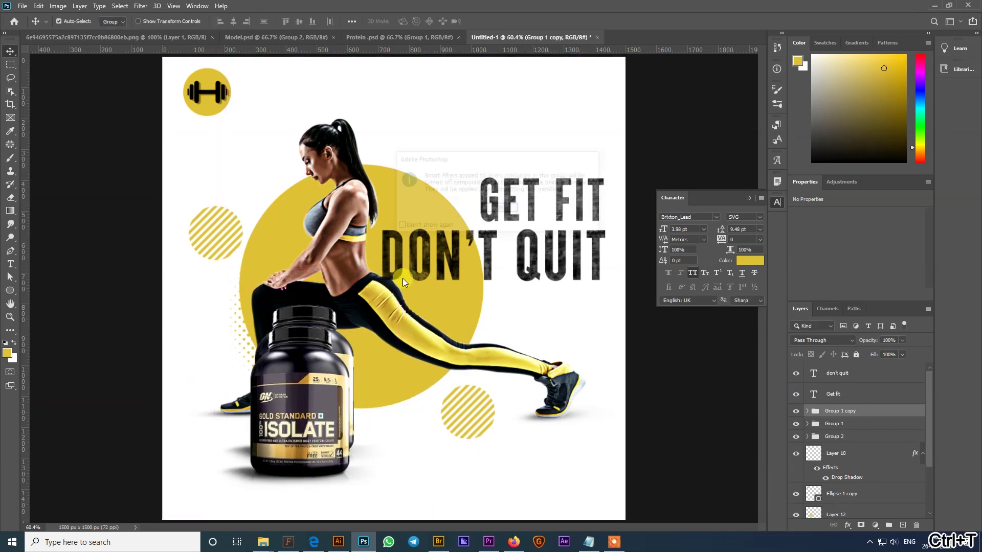
{"action": "left_click", "coordinate": [503, 209]}
{"action": "left_click_drag", "start_coordinate": [438, 208], "coordinate": [382, 200]}
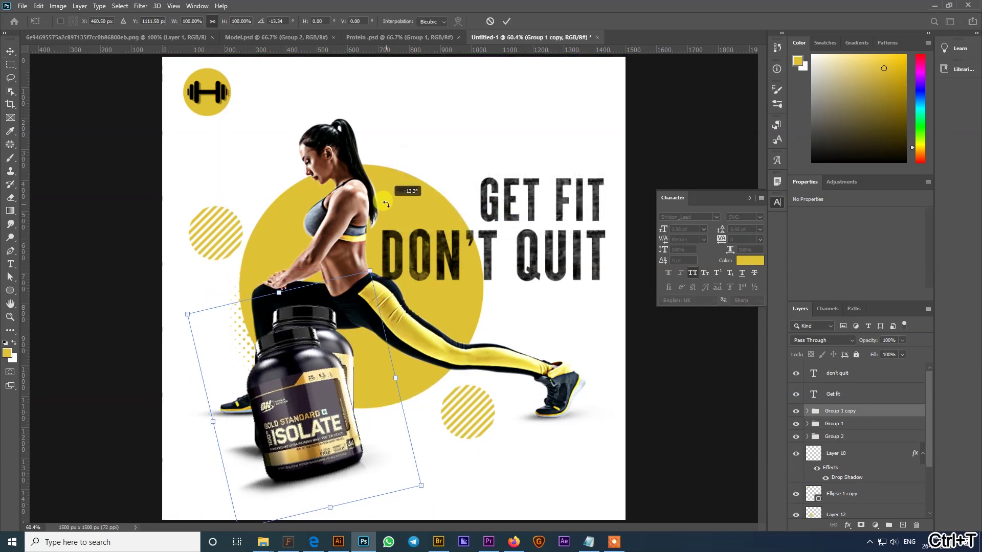
{"action": "key", "text": "Return"}
{"action": "left_click_drag", "start_coordinate": [278, 412], "coordinate": [250, 428]}
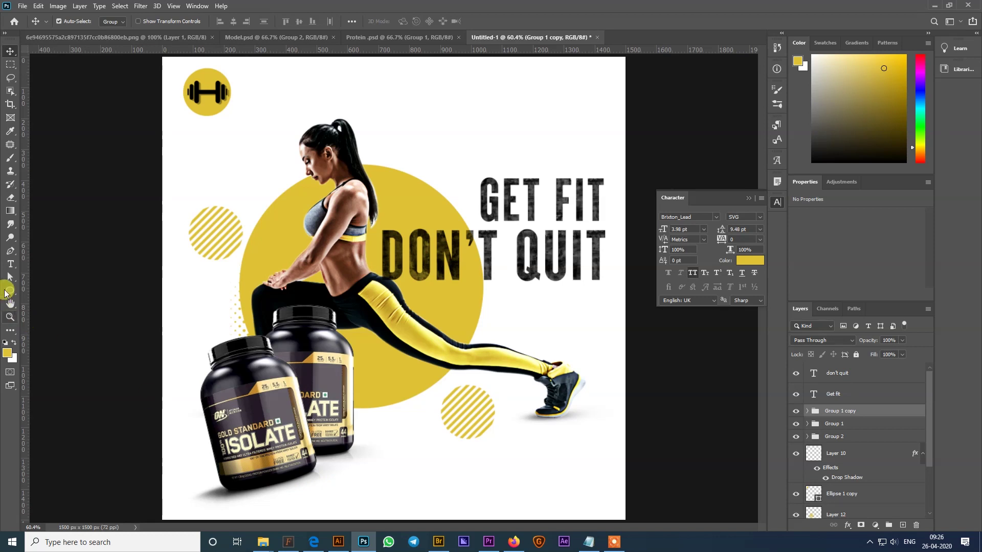
Step: Draw a horizontal rectangle about 1342 × 79 px from the front jar past the canvas's right edge and fill it yellow
{"action": "left_click_drag", "start_coordinate": [12, 291], "coordinate": [64, 290]}
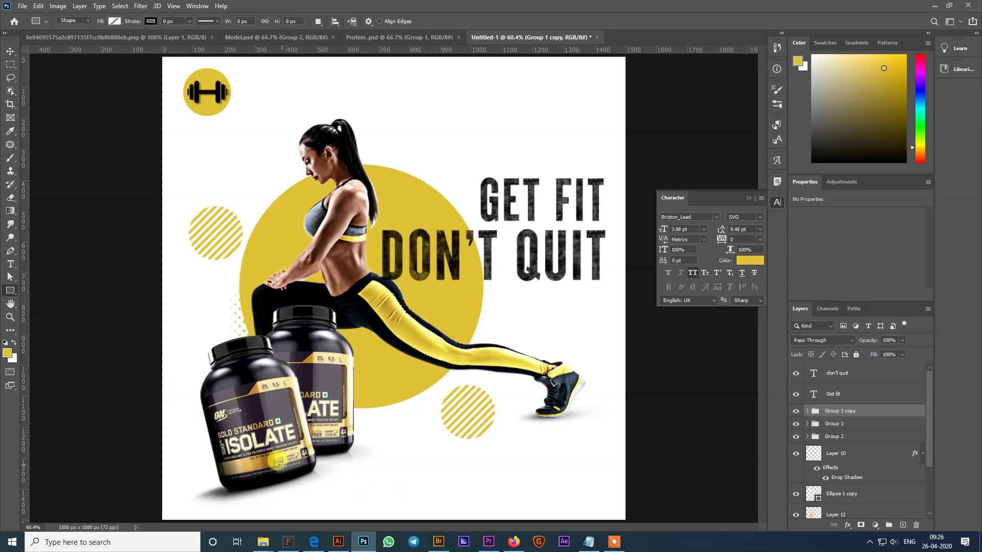
{"action": "left_click_drag", "start_coordinate": [280, 464], "coordinate": [693, 488]}
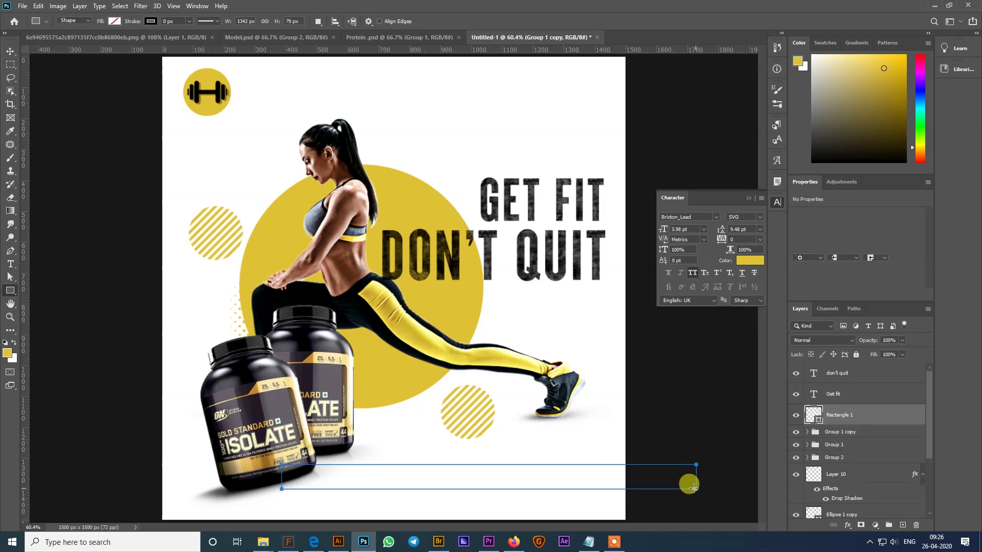
{"action": "key", "text": "v"}
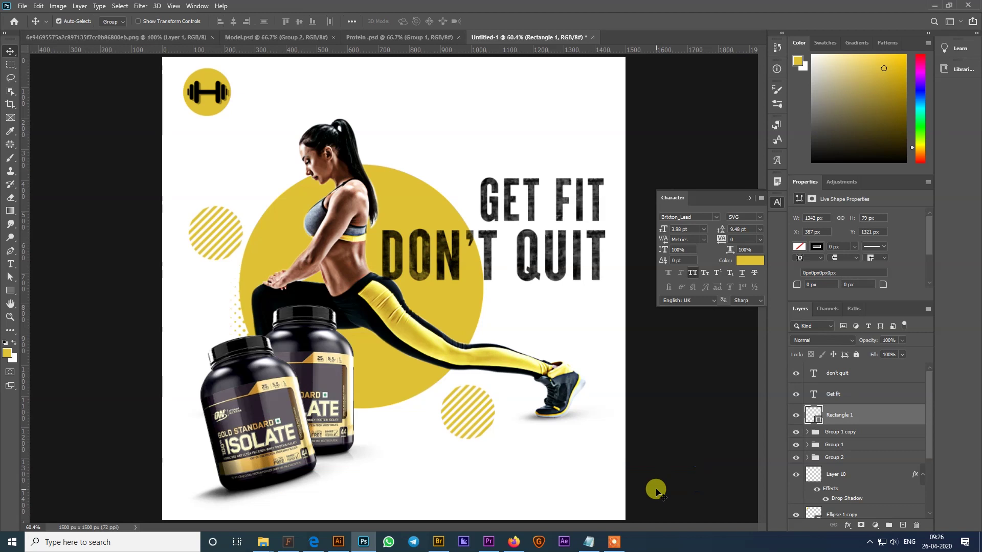
{"action": "left_click", "coordinate": [805, 250]}
{"action": "left_click", "coordinate": [801, 300]}
{"action": "left_click", "coordinate": [520, 434]}
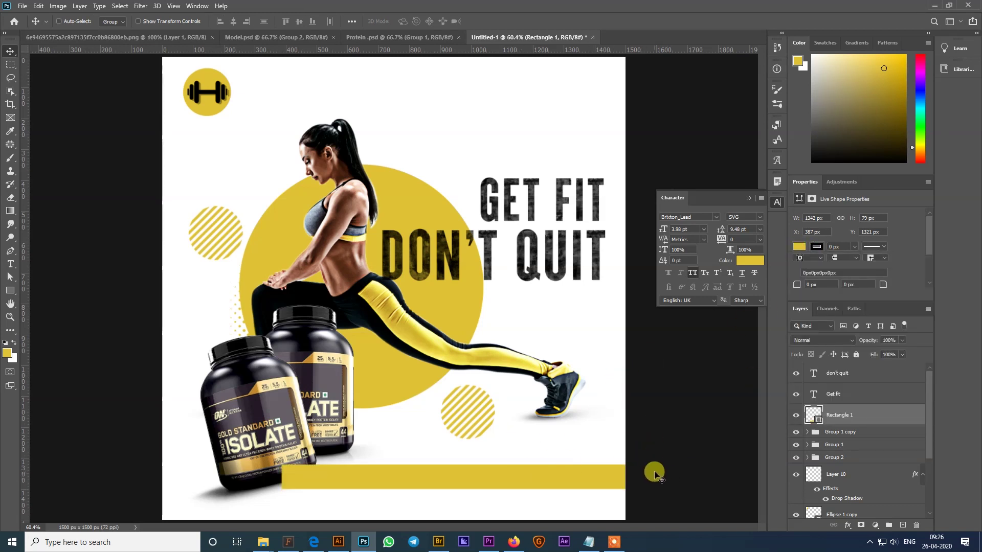
Step: Shrink the yellow bar to about 321 × 64 px and move it up below the small striped circle
{"action": "key", "text": "ctrl+t"}
{"action": "left_click_drag", "start_coordinate": [625, 477], "coordinate": [479, 476]}
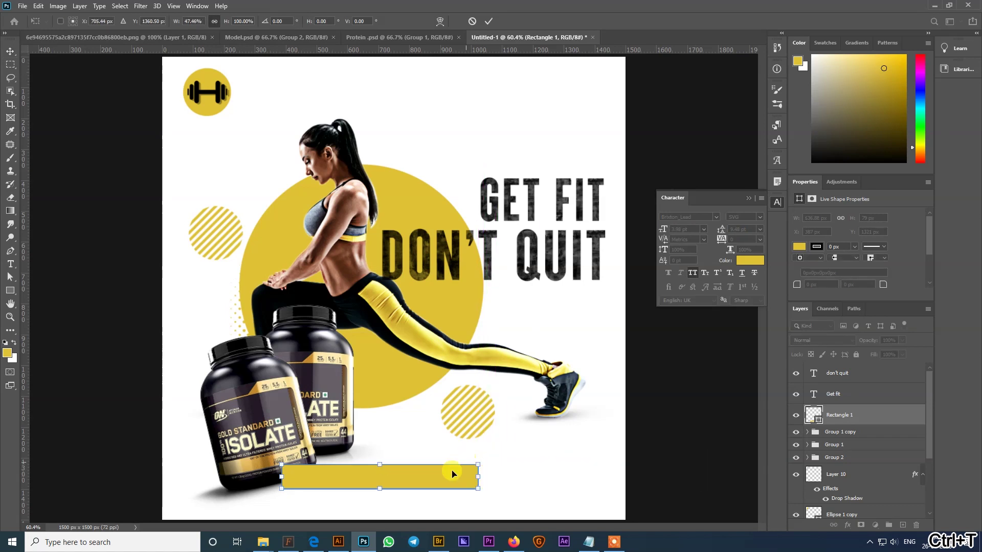
{"action": "left_click_drag", "start_coordinate": [297, 479], "coordinate": [393, 479]}
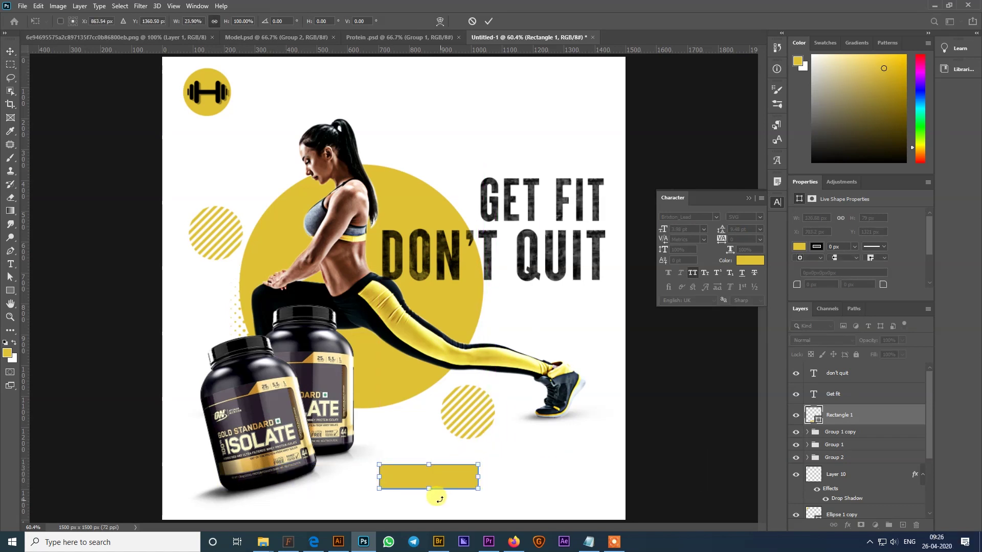
{"action": "key", "text": "Return"}
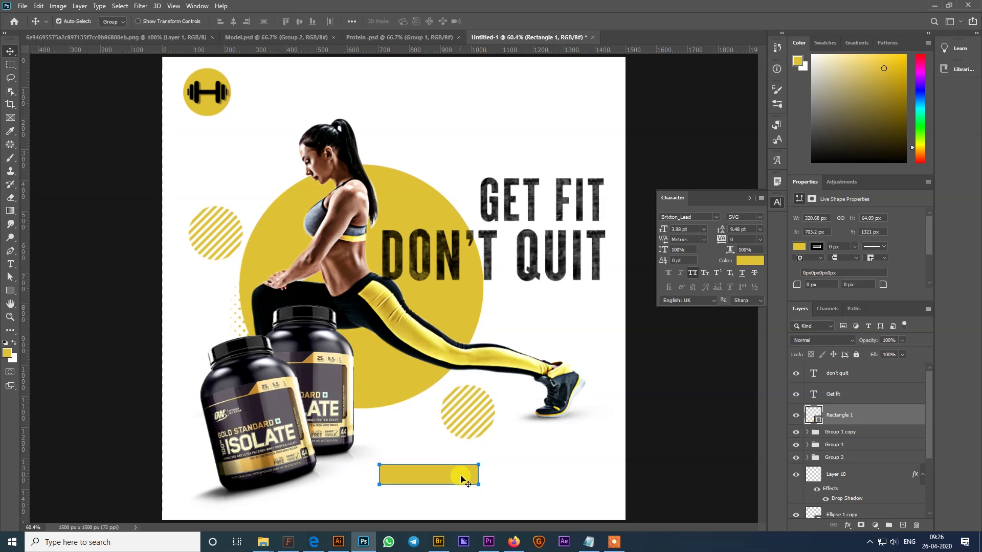
{"action": "mouse_move", "coordinate": [462, 477]}
{"action": "left_mouse_down"}
{"action": "mouse_move", "coordinate": [574, 461]}
{"action": "mouse_move", "coordinate": [462, 460]}
{"action": "left_mouse_up"}
{"action": "left_click", "coordinate": [545, 446]}
Step: Duplicate the "Get fit" text beside the yellow bar and change the copy's wording to "Book Now"
{"action": "left_click_drag", "start_coordinate": [558, 214], "coordinate": [557, 456]}
{"action": "key", "text": "t"}
{"action": "left_click", "coordinate": [557, 457]}
{"action": "key", "text": "ctrl+a"}
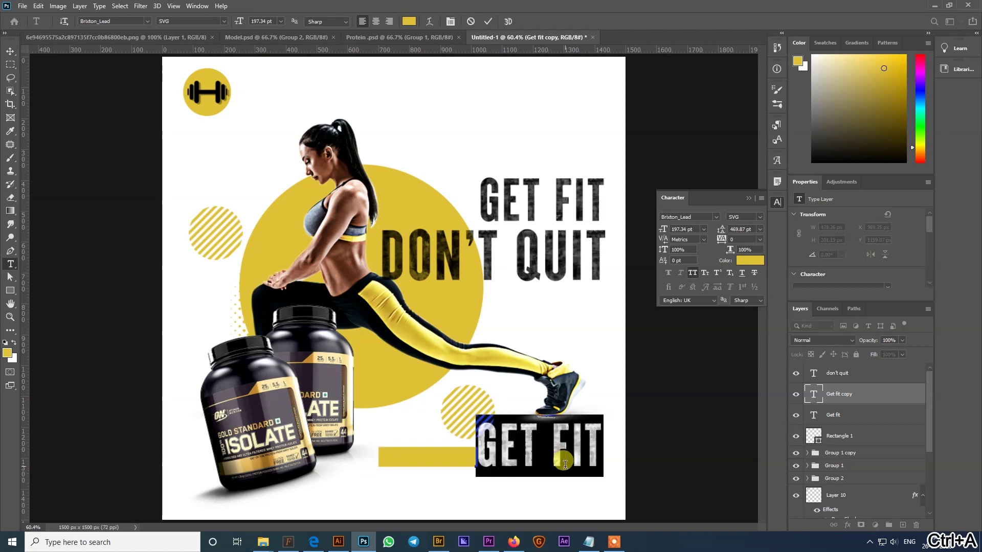
{"action": "type", "text": "book no"}
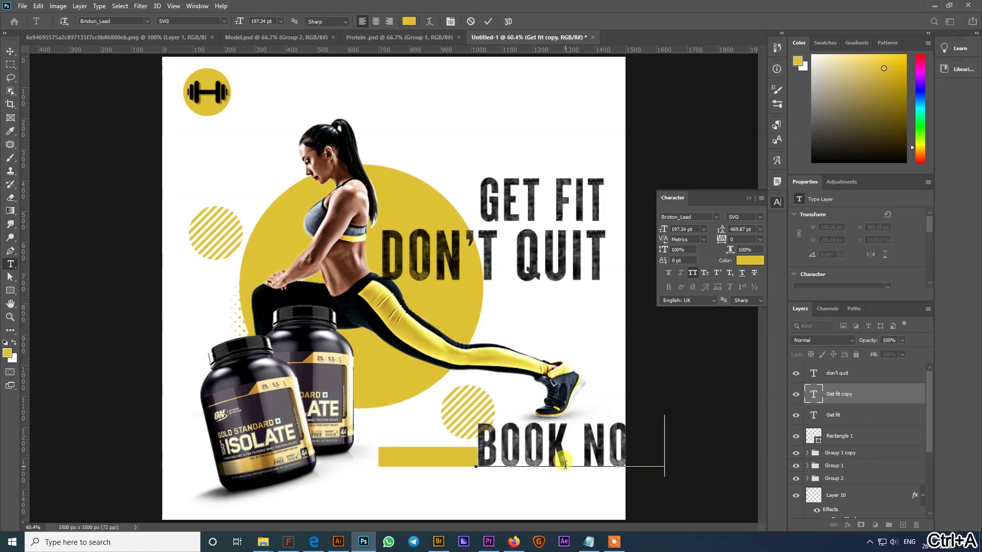
{"action": "left_click", "coordinate": [11, 51]}
Step: Scale the "Book Now" text down to about 238 × 75 px and place it on the yellow bar
{"action": "key", "text": "ctrl+t"}
{"action": "left_click_drag", "start_coordinate": [657, 418], "coordinate": [461, 449]}
{"action": "key", "text": "Return"}
{"action": "key", "text": "ctrl+t"}
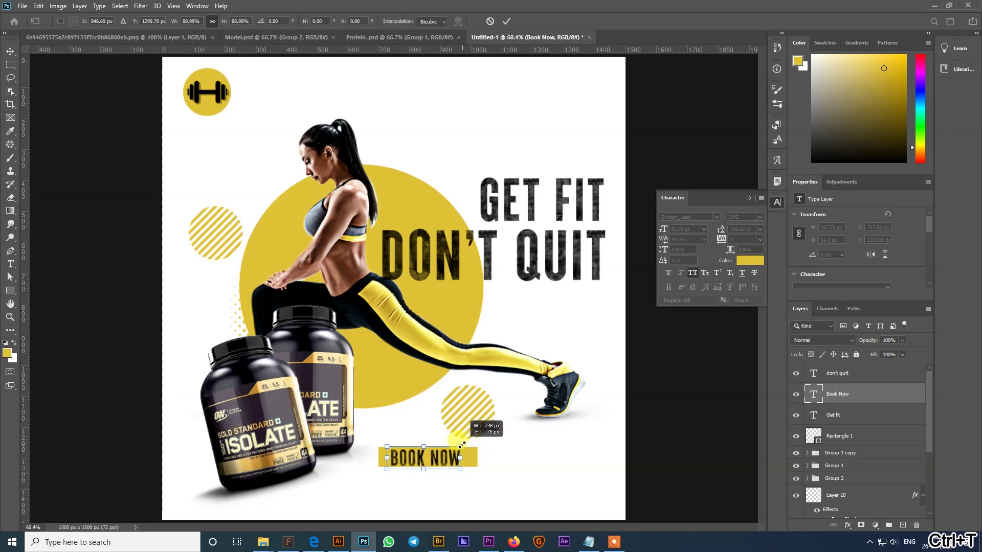
{"action": "key", "text": "Return"}
Step: Round all corners of the yellow bar with a 32.05 px radius
{"action": "left_click", "coordinate": [445, 462], "text": "ctrl"}
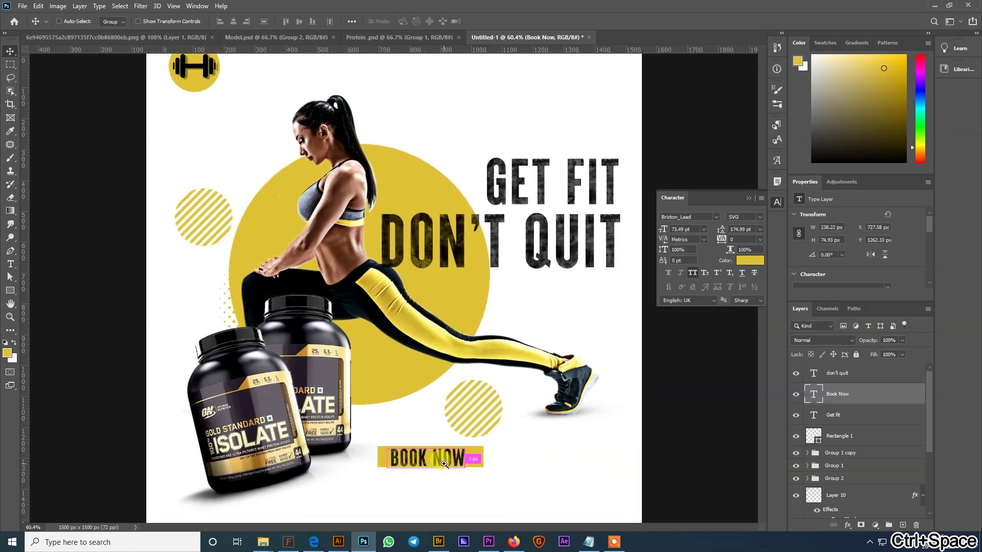
{"action": "left_click", "coordinate": [445, 461], "text": "ctrl"}
{"action": "left_click", "coordinate": [490, 455]}
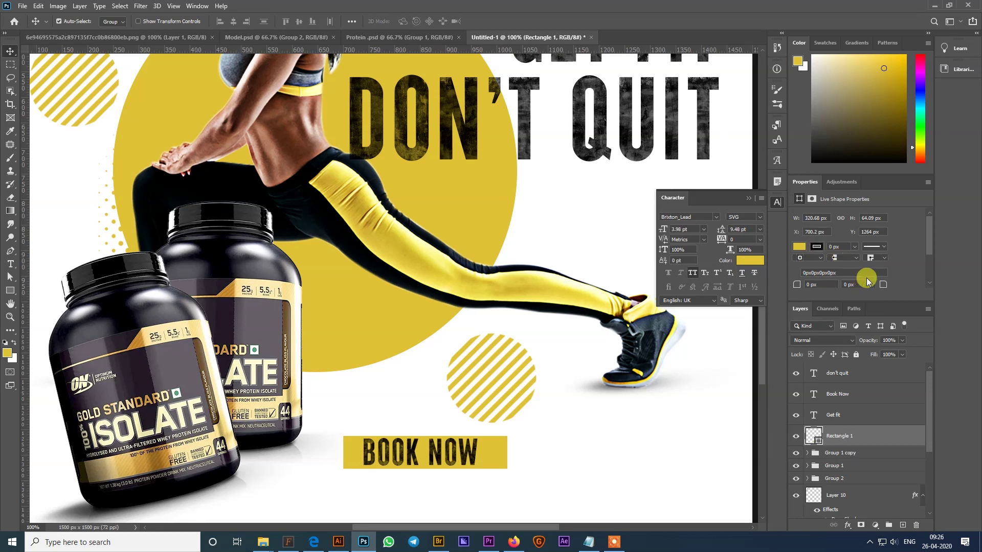
{"action": "type", "text": "32.05"}
{"action": "key", "text": "Return"}
Step: Reduce the "Book Now" text to about 219 × 69 px so it fits inside the rounded bar
{"action": "left_click", "coordinate": [473, 464]}
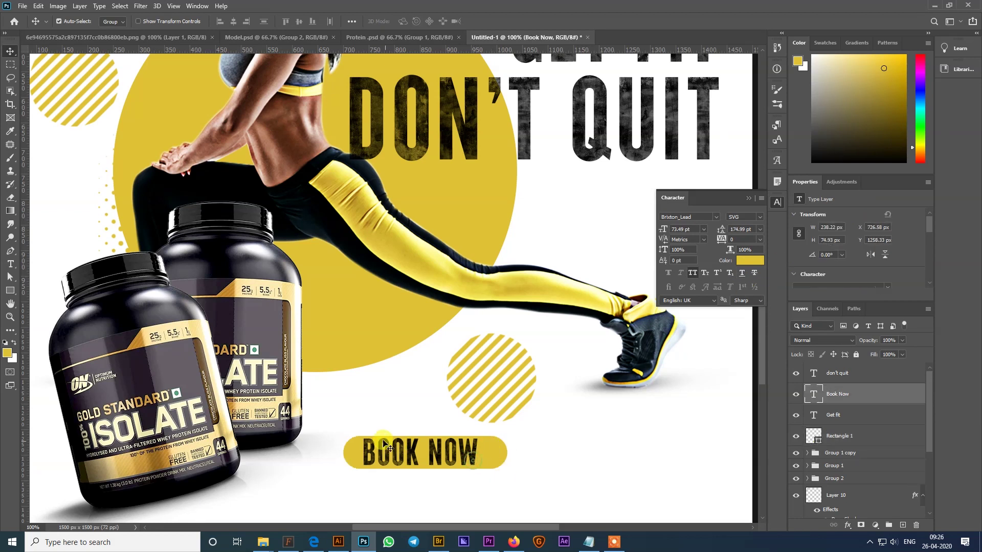
{"action": "key", "text": "ctrl+t"}
{"action": "mouse_move", "coordinate": [357, 432]}
{"action": "left_mouse_down"}
{"action": "mouse_move", "coordinate": [353, 420]}
{"action": "mouse_move", "coordinate": [366, 437]}
{"action": "left_mouse_up"}
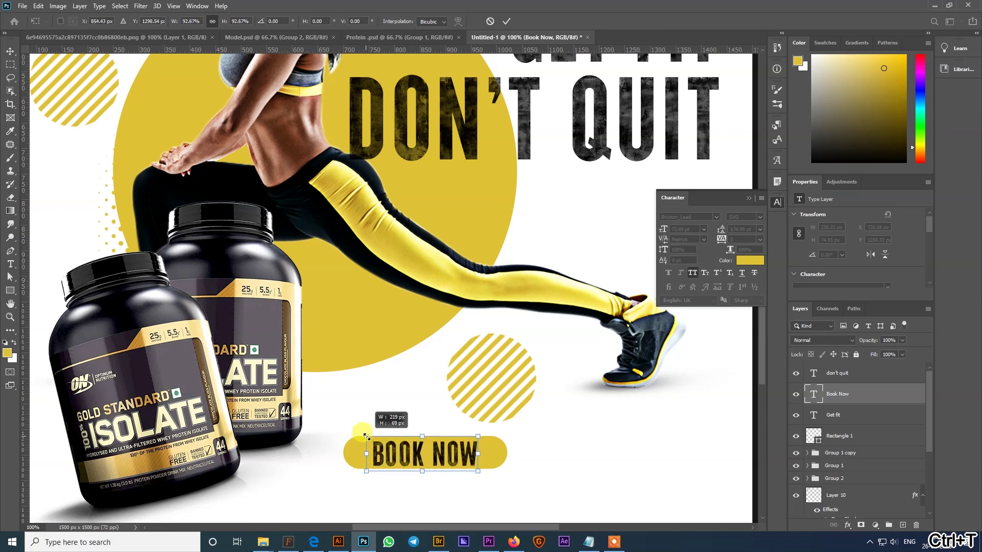
{"action": "key", "text": "Return"}
Step: Move the "Book Now" text and its rounded bar together below "Quit" in the slogan, closing the floating character settings
{"action": "left_click", "coordinate": [491, 460], "text": "shift"}
{"action": "left_click_drag", "start_coordinate": [491, 460], "coordinate": [704, 232]}
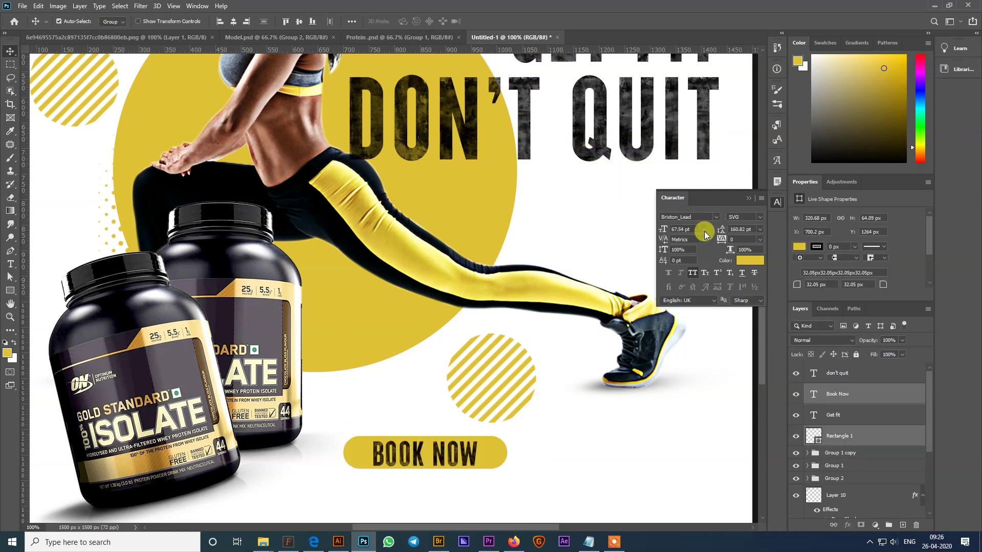
{"action": "left_click", "coordinate": [773, 204]}
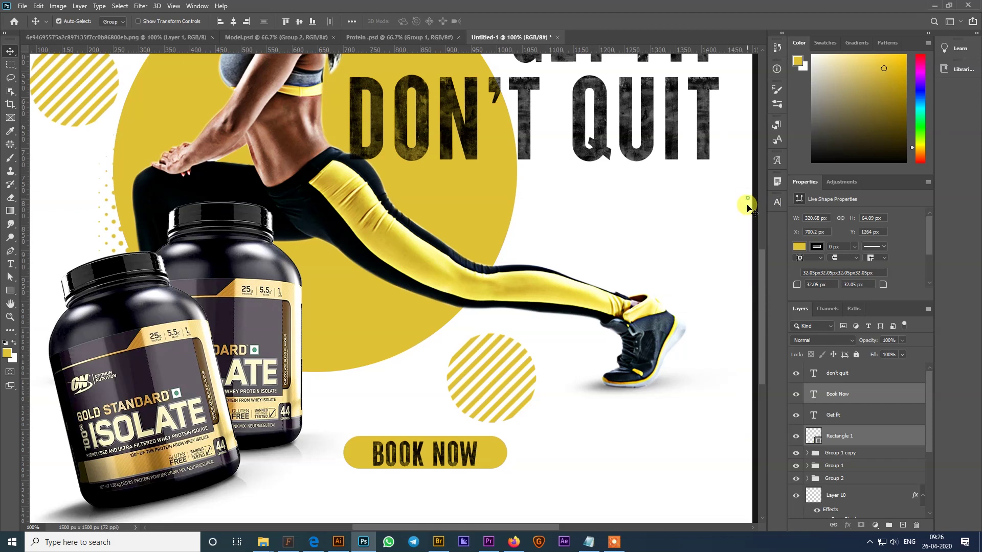
{"action": "left_click_drag", "start_coordinate": [485, 453], "coordinate": [694, 199]}
Step: Place copies of the large yellow circle so they are cropped by the canvas's upper-right corner and lower edge
{"action": "key", "text": "ctrl+0"}
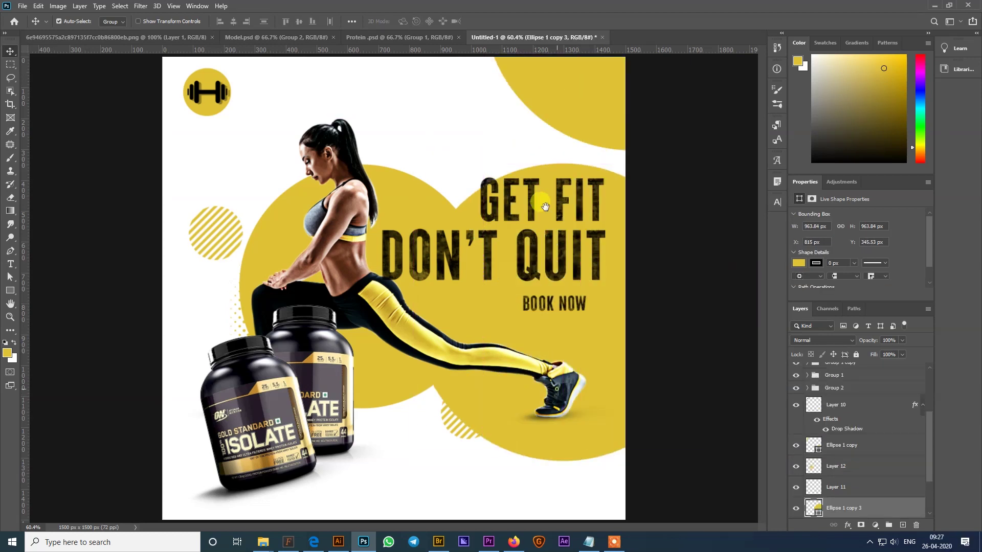
{"action": "left_click_drag", "start_coordinate": [636, 408], "coordinate": [535, 501]}
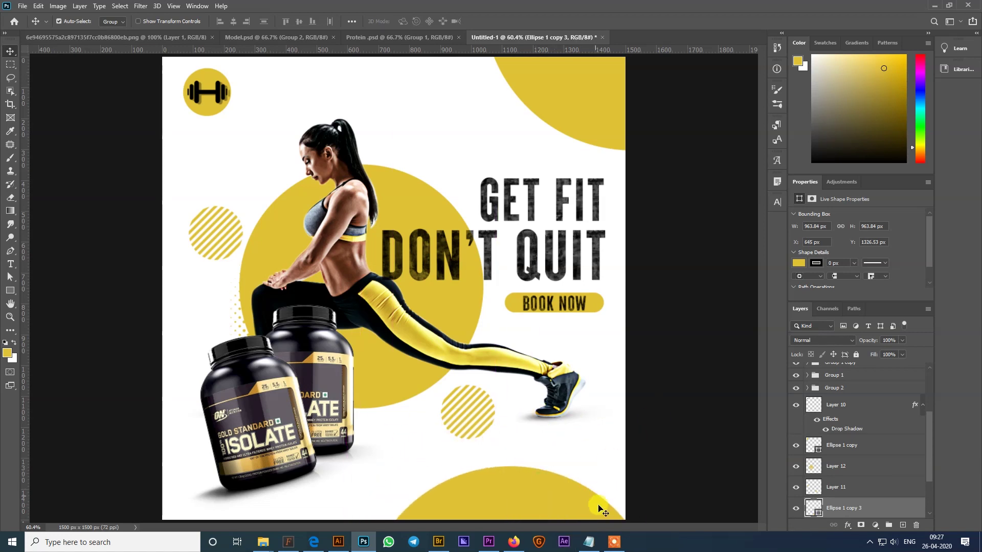
{"action": "left_click", "coordinate": [588, 542]}
{"action": "left_click_drag", "start_coordinate": [568, 339], "coordinate": [323, 347]}
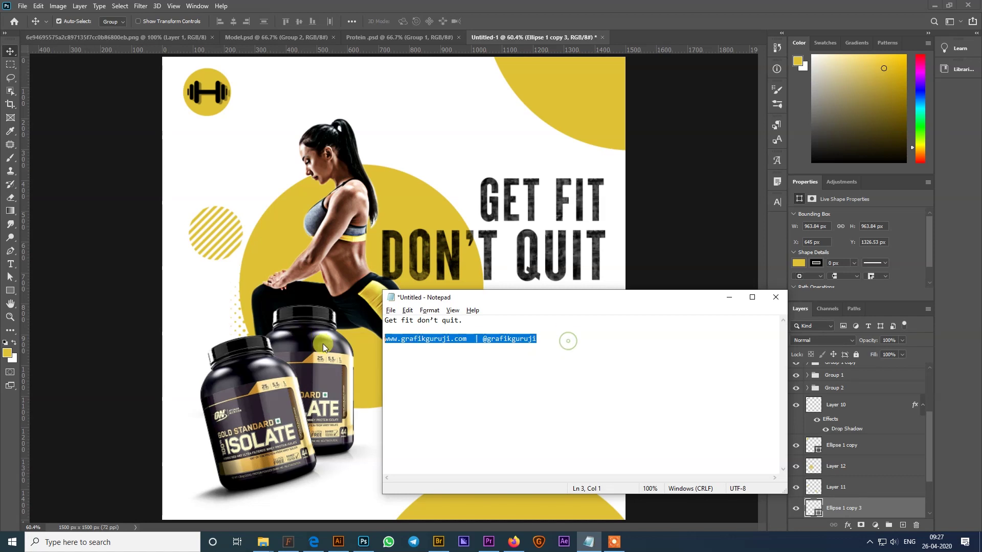
{"action": "key", "text": "ctrl+c"}
{"action": "key", "text": "alt+Tab"}
Step: Paste the copied website and handle line as a new text layer to the right of the jars
{"action": "left_click", "coordinate": [411, 441]}
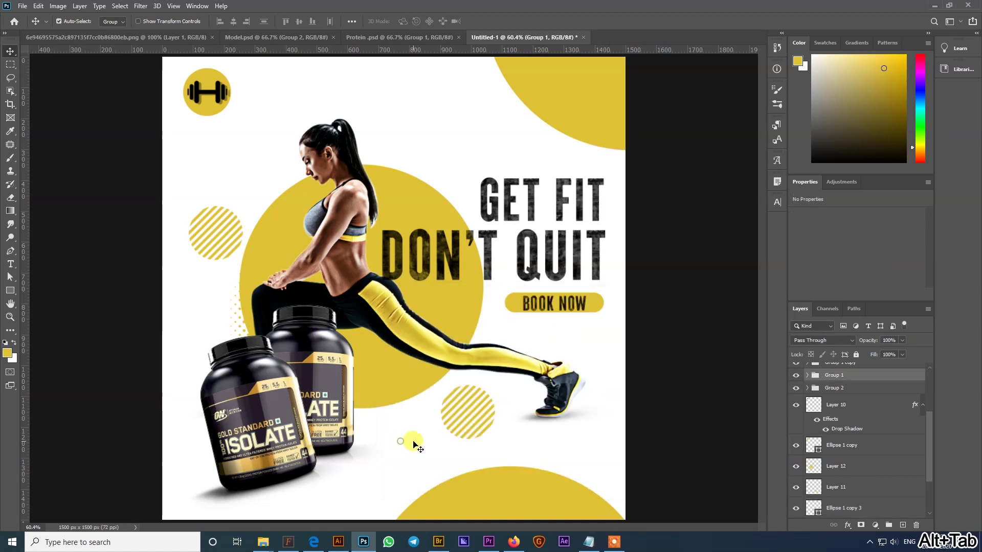
{"action": "left_click", "coordinate": [371, 469]}
{"action": "key", "text": "ctrl+v"}
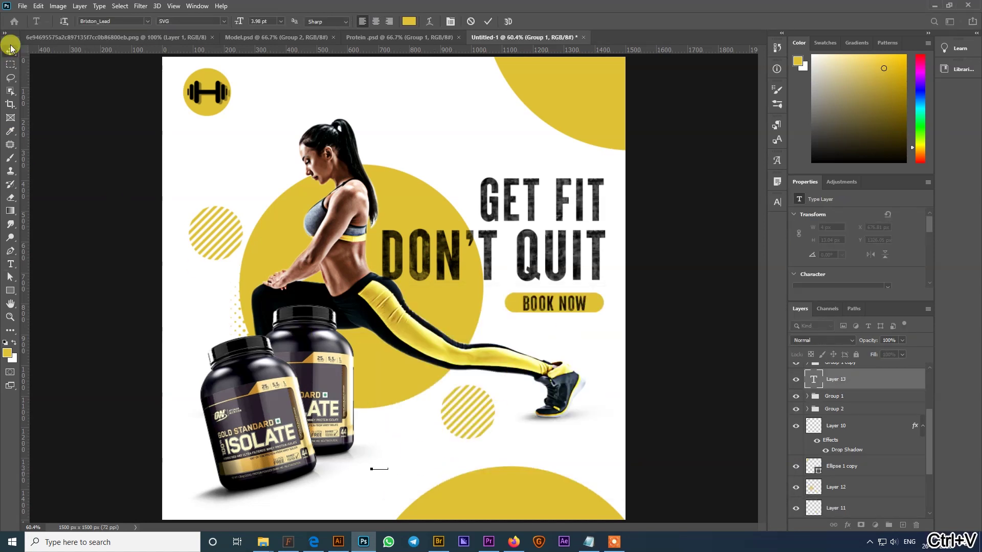
{"action": "key", "text": "ctrl+Return"}
{"action": "key", "text": "v"}
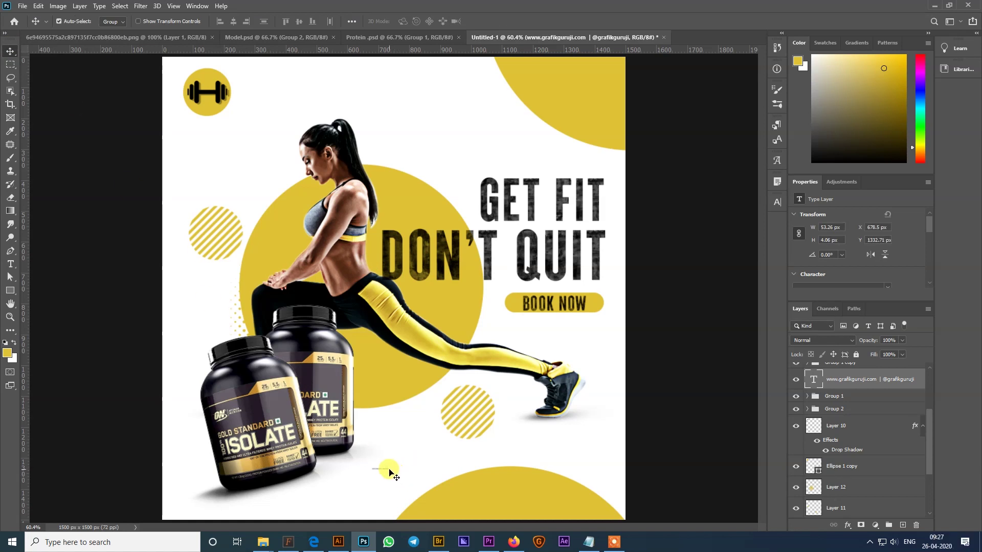
Step: Enlarge the website and handle text to 700% and position it on the yellow circle cropped by the lower canvas edge
{"action": "left_click_drag", "start_coordinate": [388, 468], "coordinate": [450, 476]}
{"action": "key", "text": "ctrl+z"}
{"action": "left_click_drag", "start_coordinate": [389, 472], "coordinate": [572, 477]}
{"action": "key", "text": "ctrl+t"}
{"action": "key", "text": "Return"}
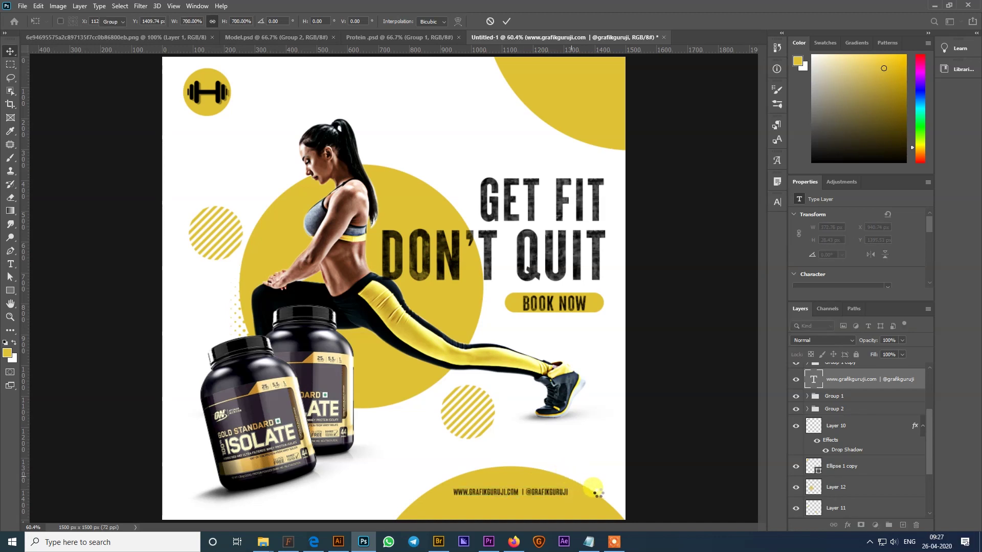
{"action": "left_click_drag", "start_coordinate": [552, 498], "coordinate": [546, 496]}
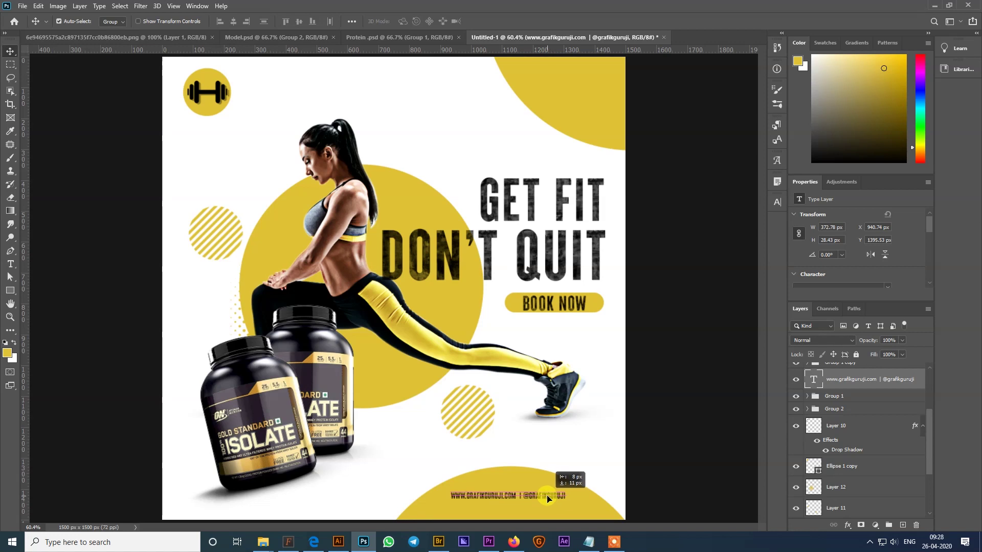
{"action": "left_click", "coordinate": [667, 446]}
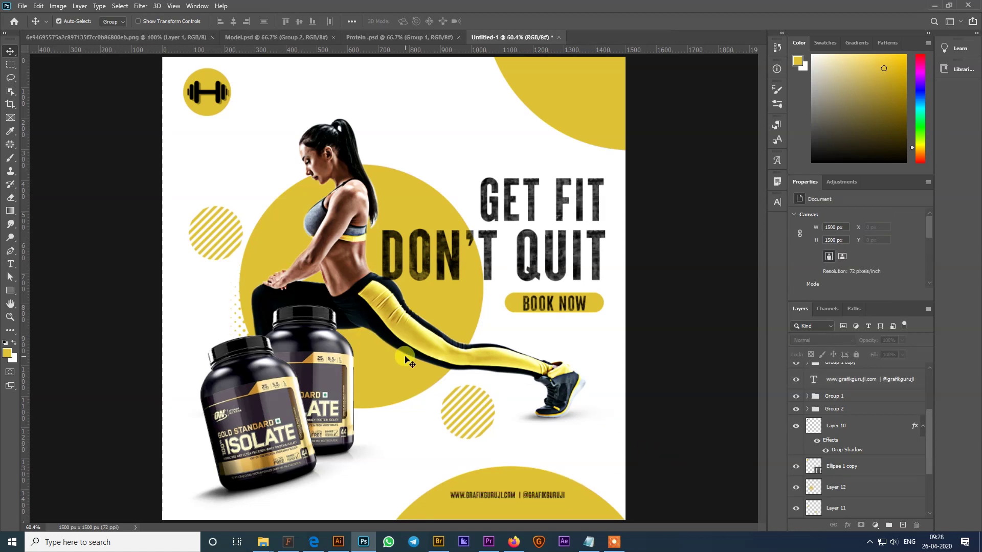
{"action": "left_click", "coordinate": [243, 327], "text": "alt"}
{"action": "key", "text": "ctrl+t"}
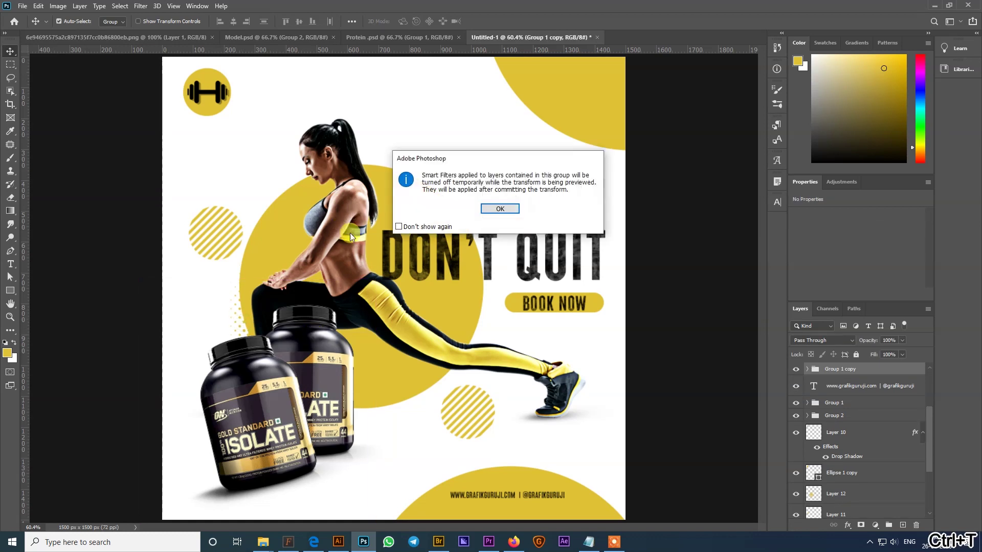
{"action": "left_click", "coordinate": [514, 211]}
{"action": "key", "text": "Return"}
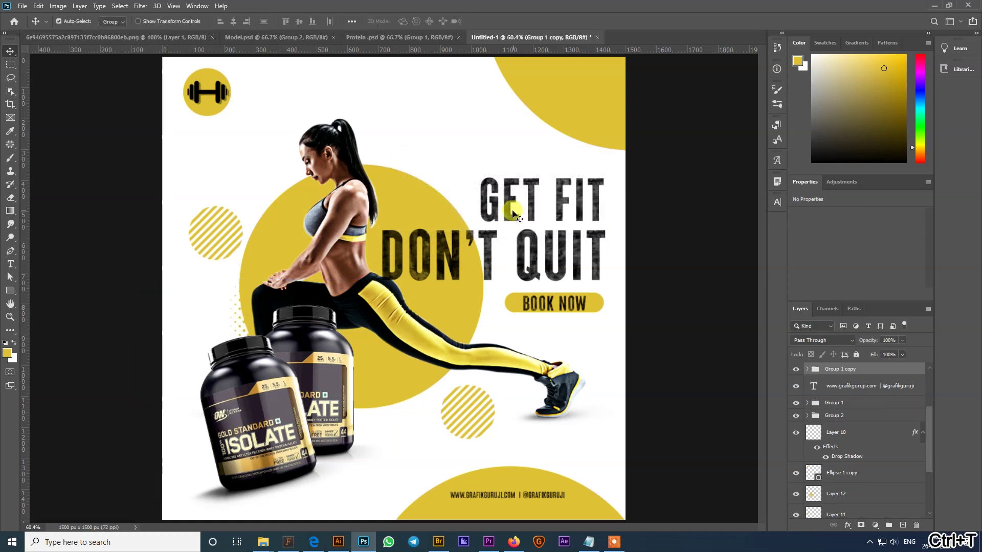
Step: Duplicate the model's group and convert the copy to a smart object
{"action": "left_click", "coordinate": [364, 249]}
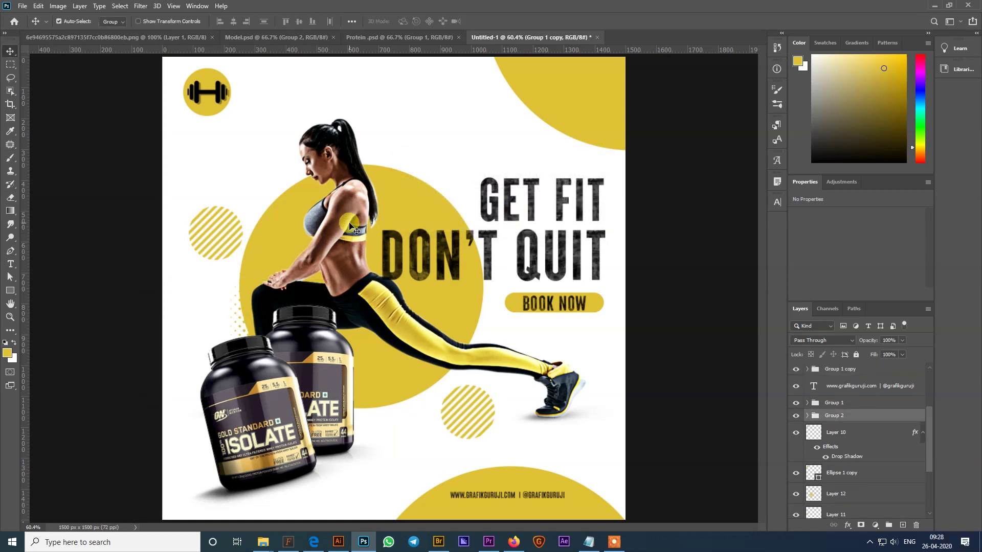
{"action": "key", "text": "ctrl+j"}
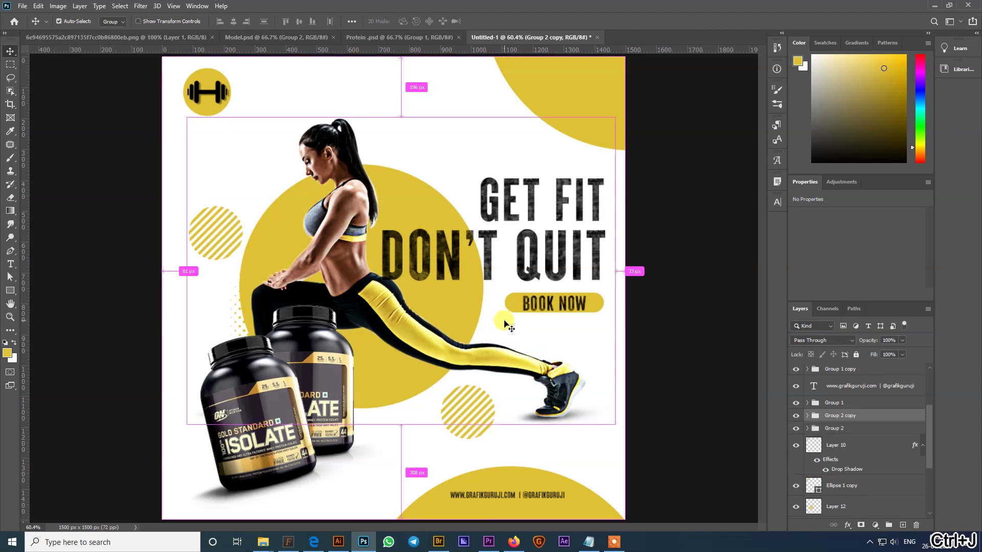
{"action": "right_click", "coordinate": [859, 420]}
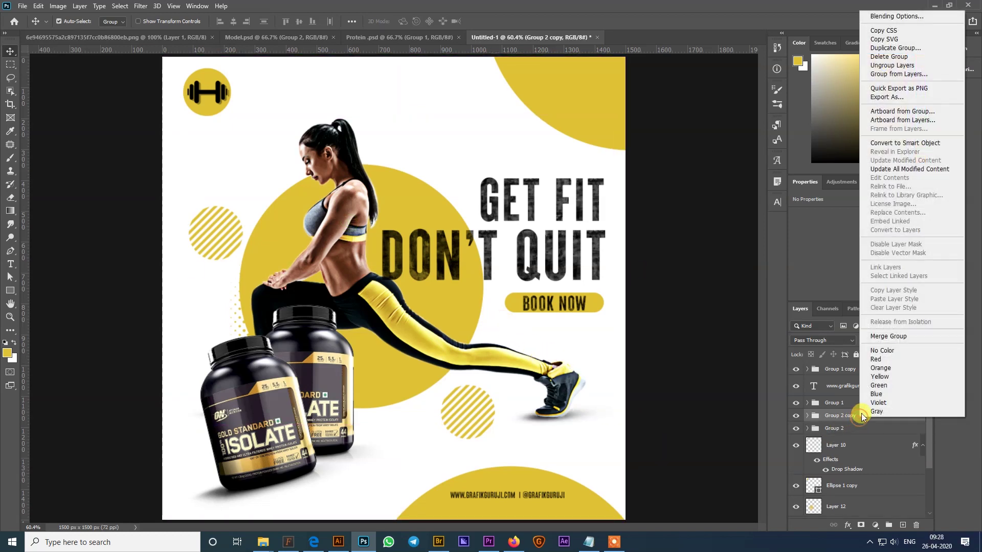
{"action": "left_click", "coordinate": [887, 144]}
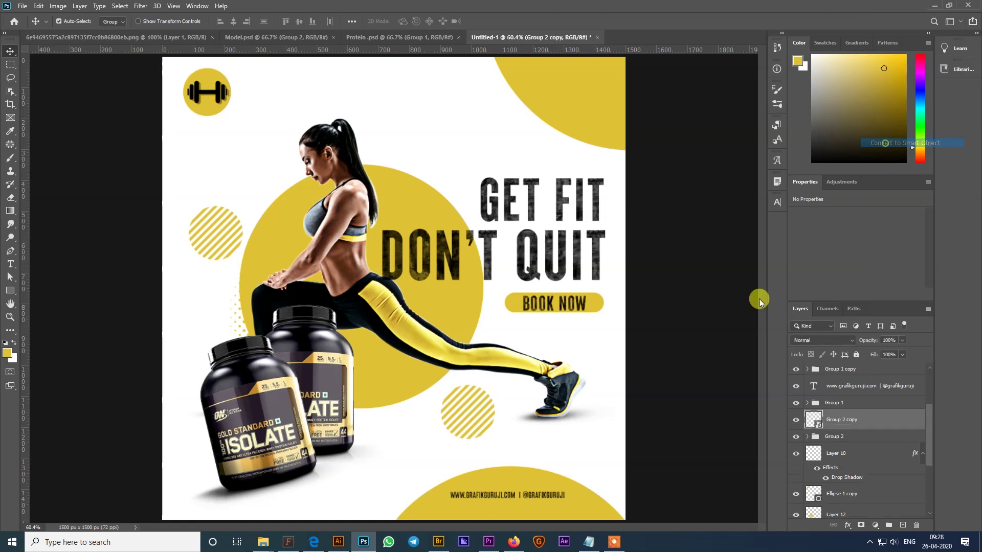
{"action": "key", "text": "ctrl+e"}
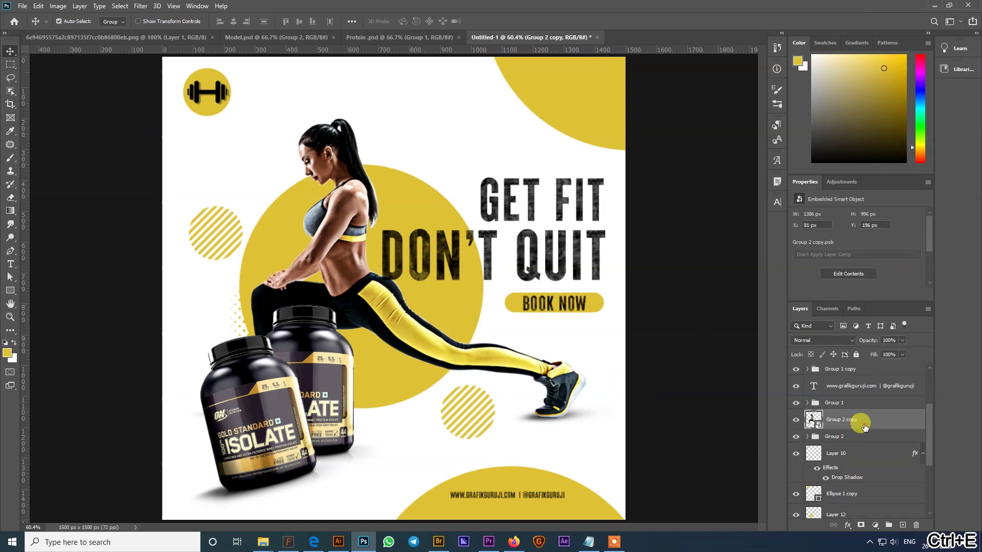
Step: Rasterize the model's smart object copy and enlarge it proportionally to about 3676 × 2642 px so it overflows the canvas
{"action": "right_click", "coordinate": [861, 422]}
{"action": "left_click", "coordinate": [792, 281]}
{"action": "key", "text": "ctrl+t"}
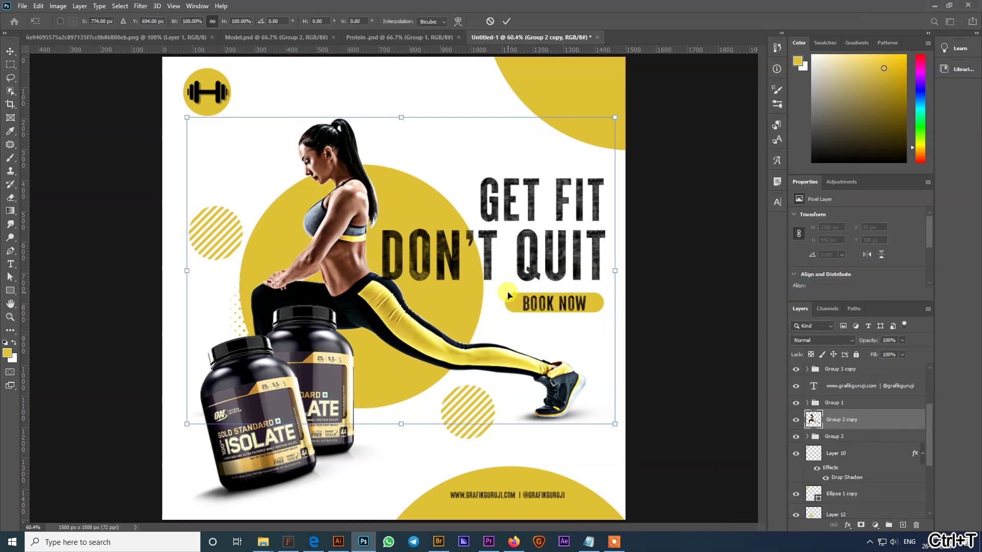
{"action": "key", "text": "ctrl+minus"}
{"action": "key", "text": "ctrl+minus"}
{"action": "left_click_drag", "start_coordinate": [517, 194], "coordinate": [730, 82]}
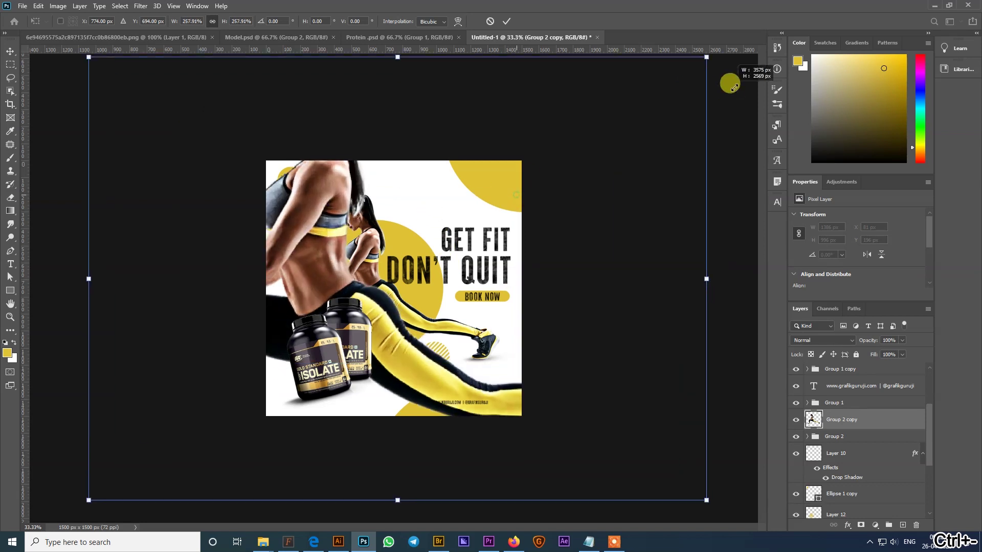
{"action": "double_click", "coordinate": [390, 272]}
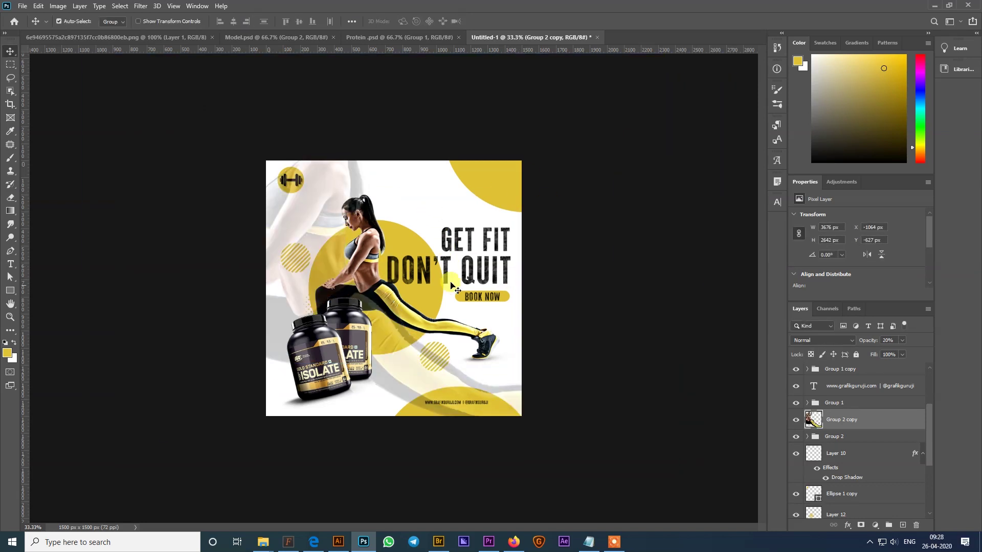
Step: Give the enlarged model copy 20% opacity and Luminosity blending, and place it farther right and slightly lower behind all other artwork
{"action": "left_click", "coordinate": [822, 338]}
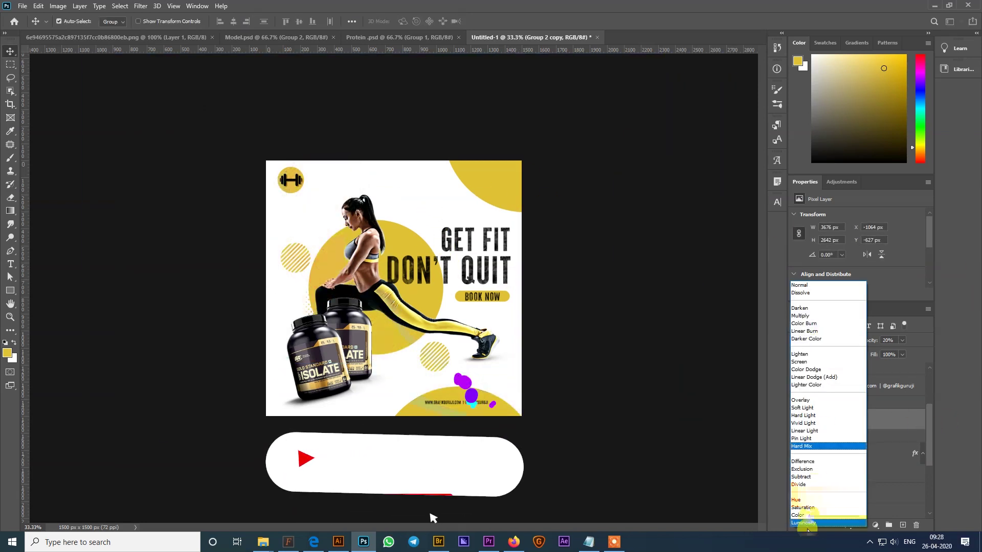
{"action": "left_click", "coordinate": [808, 524]}
{"action": "left_click_drag", "start_coordinate": [327, 200], "coordinate": [401, 218]}
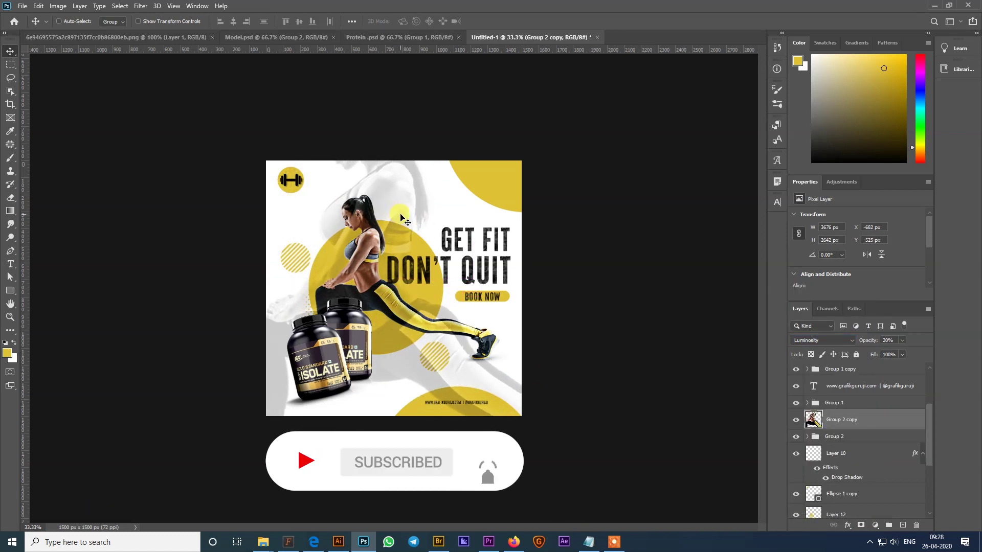
{"action": "key", "text": "ctrl+shift+bracketleft"}
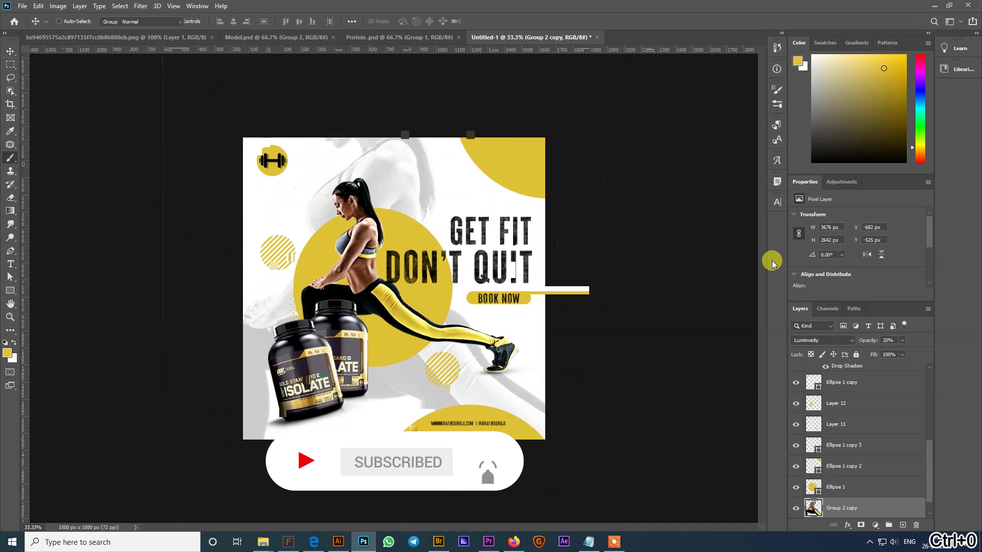